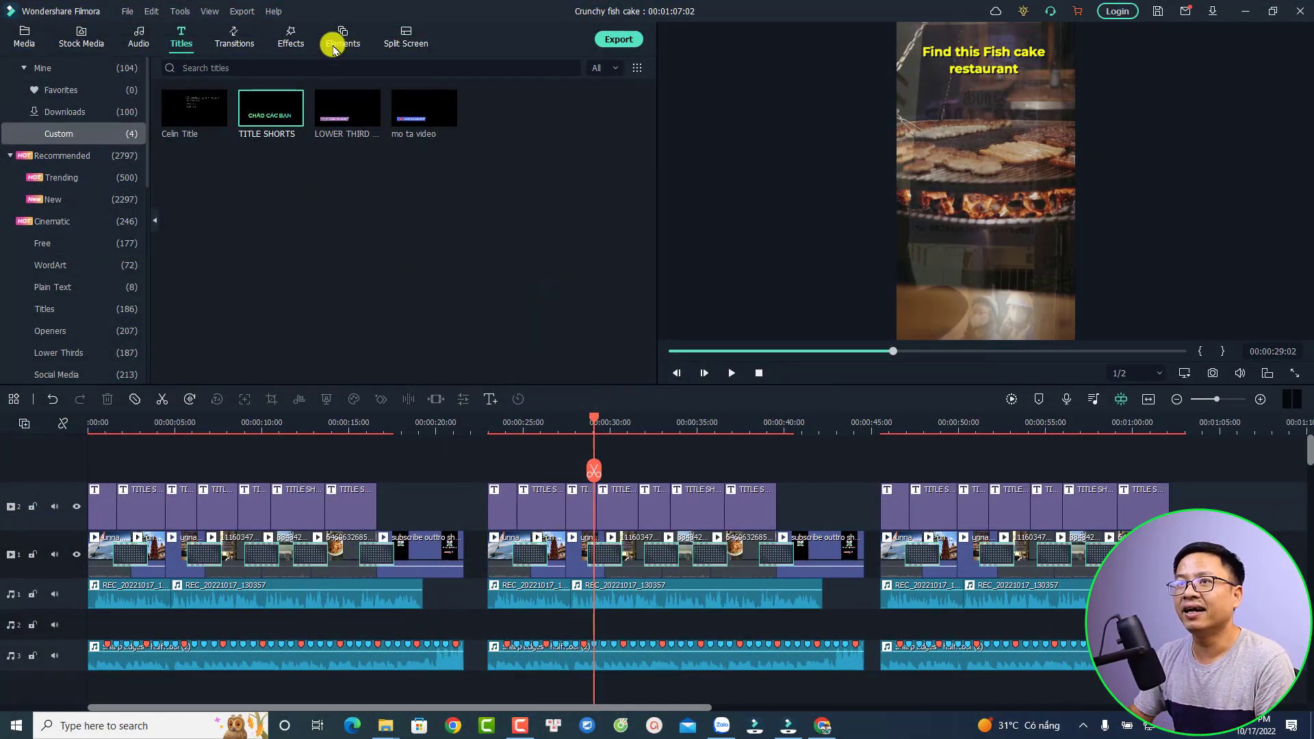
Check Filmora's version information from the Help menu, then close it
{"action": "left_click", "coordinate": [273, 11]}
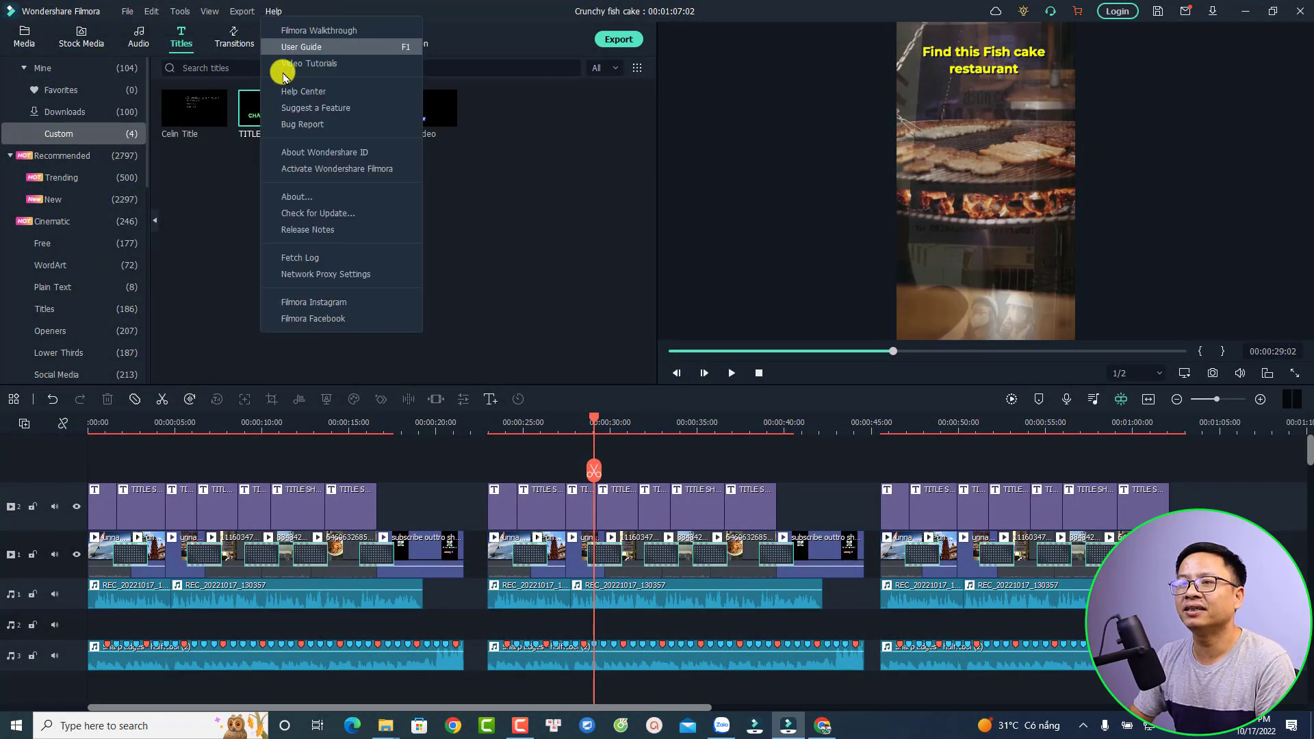
{"action": "left_click", "coordinate": [294, 196]}
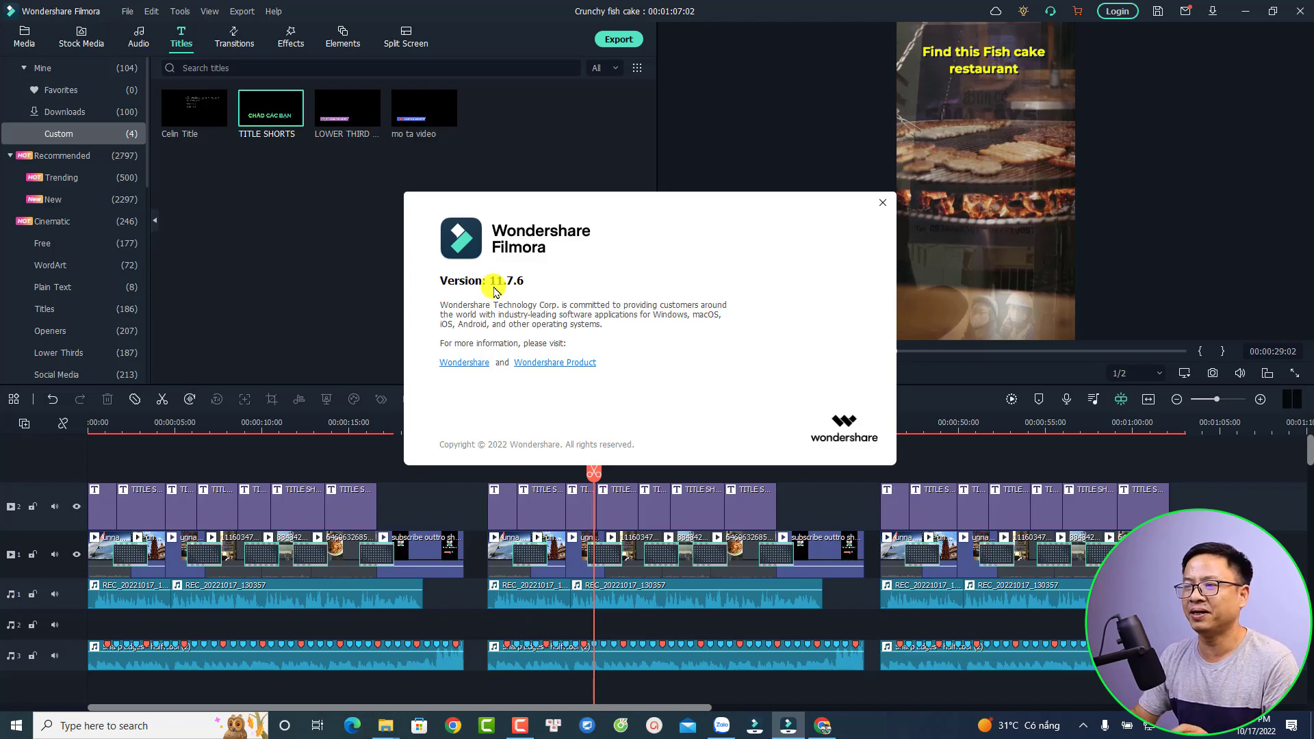
{"action": "left_click", "coordinate": [882, 206]}
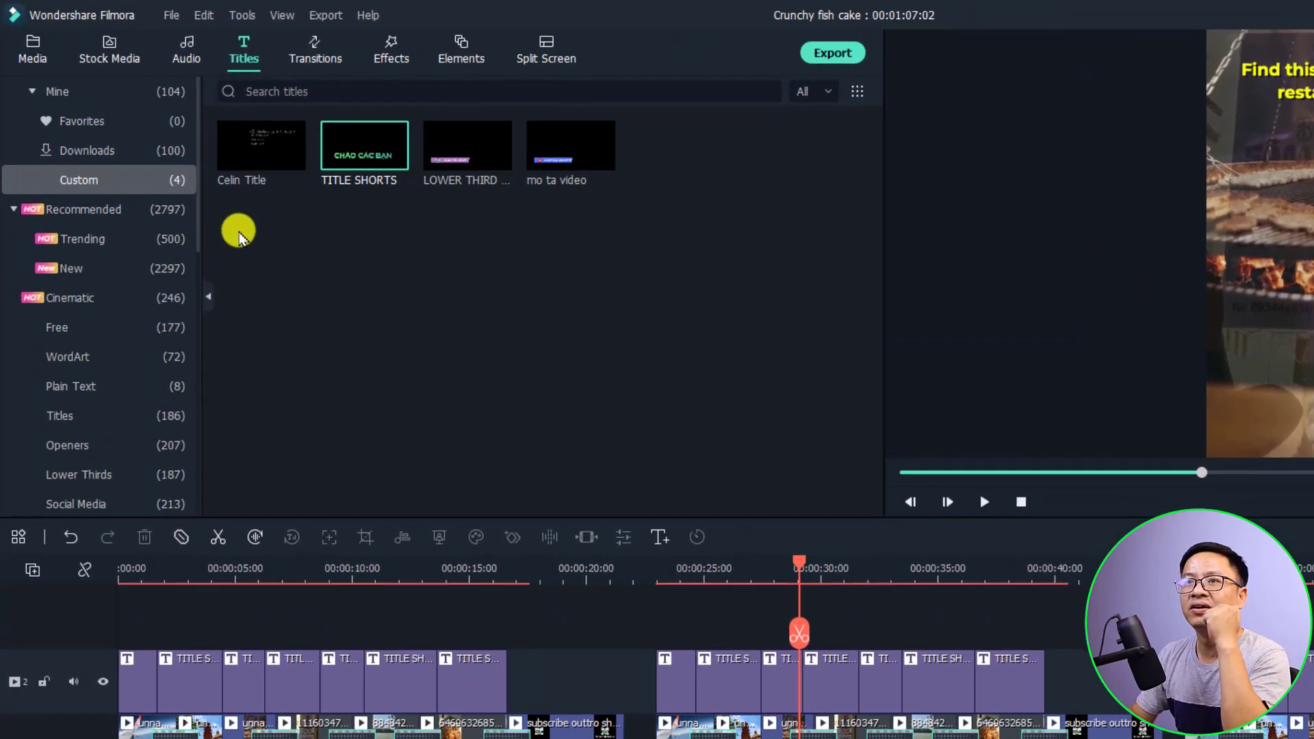
Browse the Transitions library's categories, such as Trending Dissolve, Fade and Flash
{"action": "left_click", "coordinate": [33, 46]}
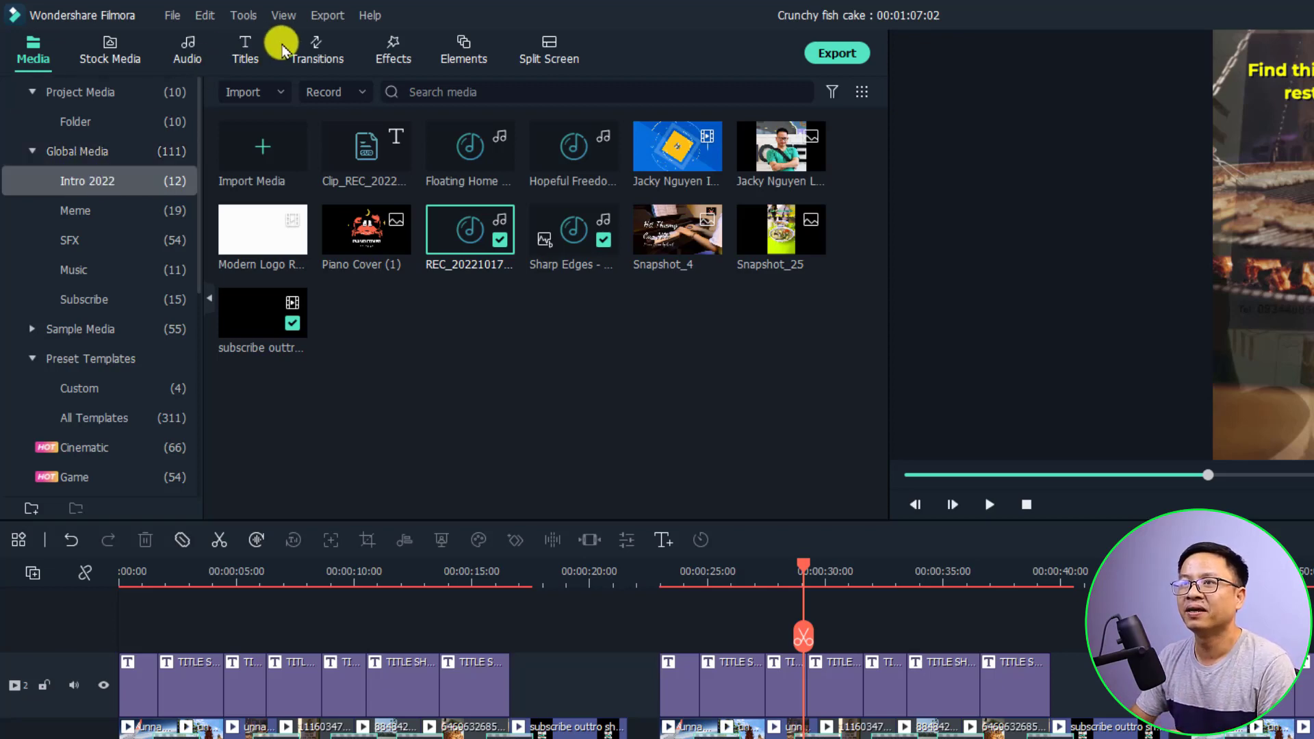
{"action": "left_click", "coordinate": [312, 56]}
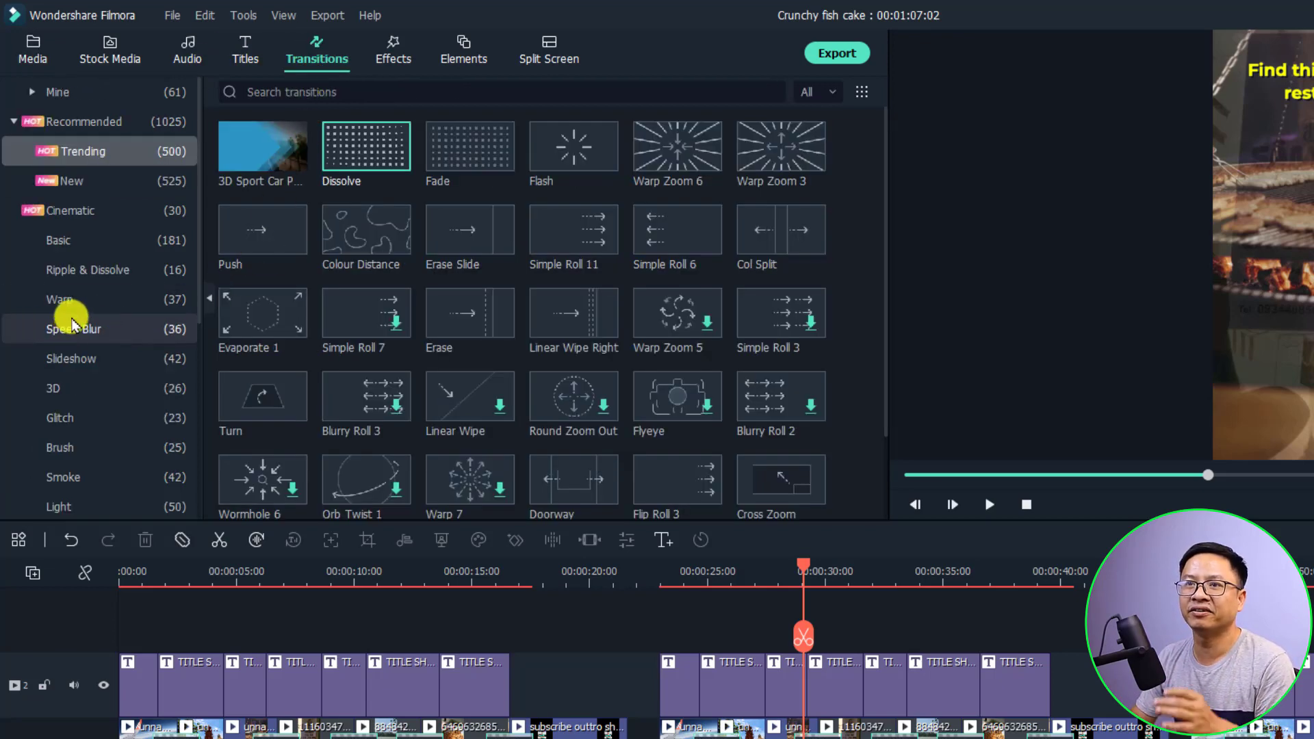
{"action": "scroll", "coordinate": [77, 316], "scroll_direction": "down", "scroll_amount": 1}
{"action": "scroll", "coordinate": [80, 312], "scroll_direction": "down", "scroll_amount": 3}
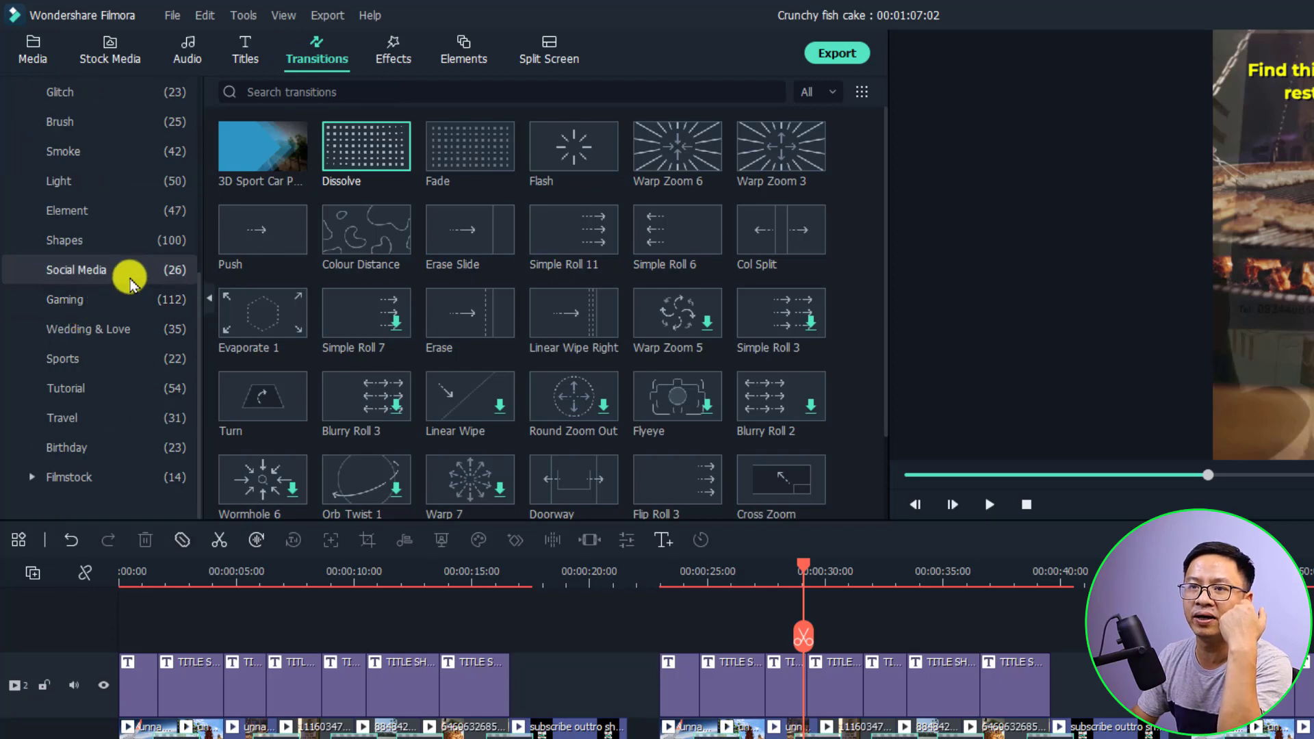
{"action": "scroll", "coordinate": [129, 270], "scroll_direction": "up", "scroll_amount": 4}
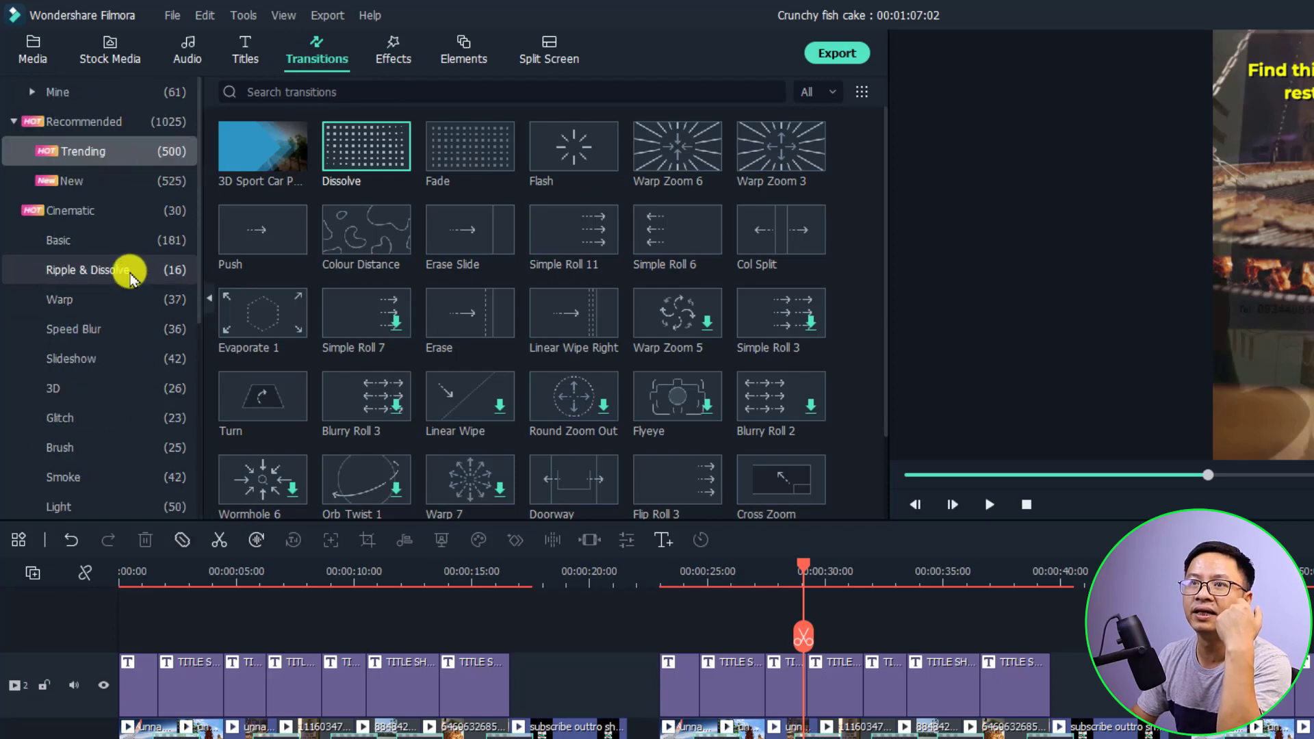
Filter Effects to the Free category, then return to the Intro 2022 media folder
{"action": "left_click", "coordinate": [383, 46]}
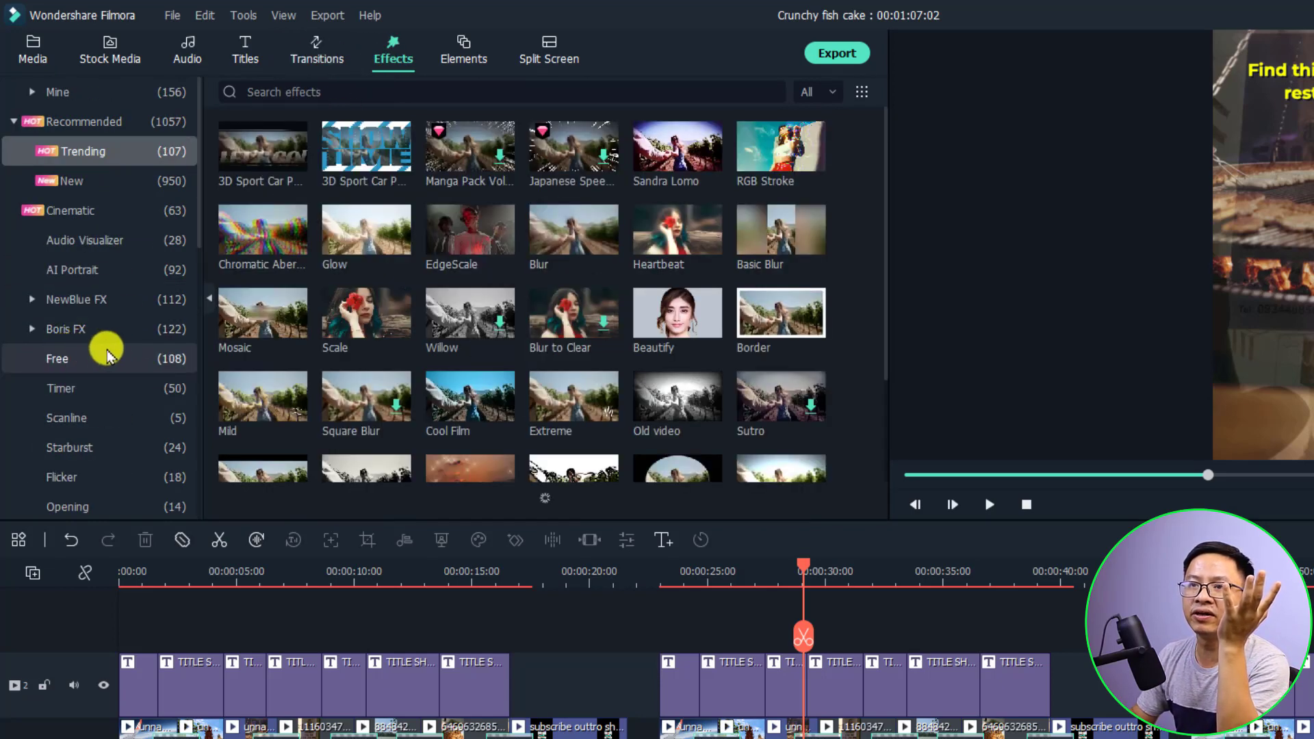
{"action": "left_click", "coordinate": [80, 356]}
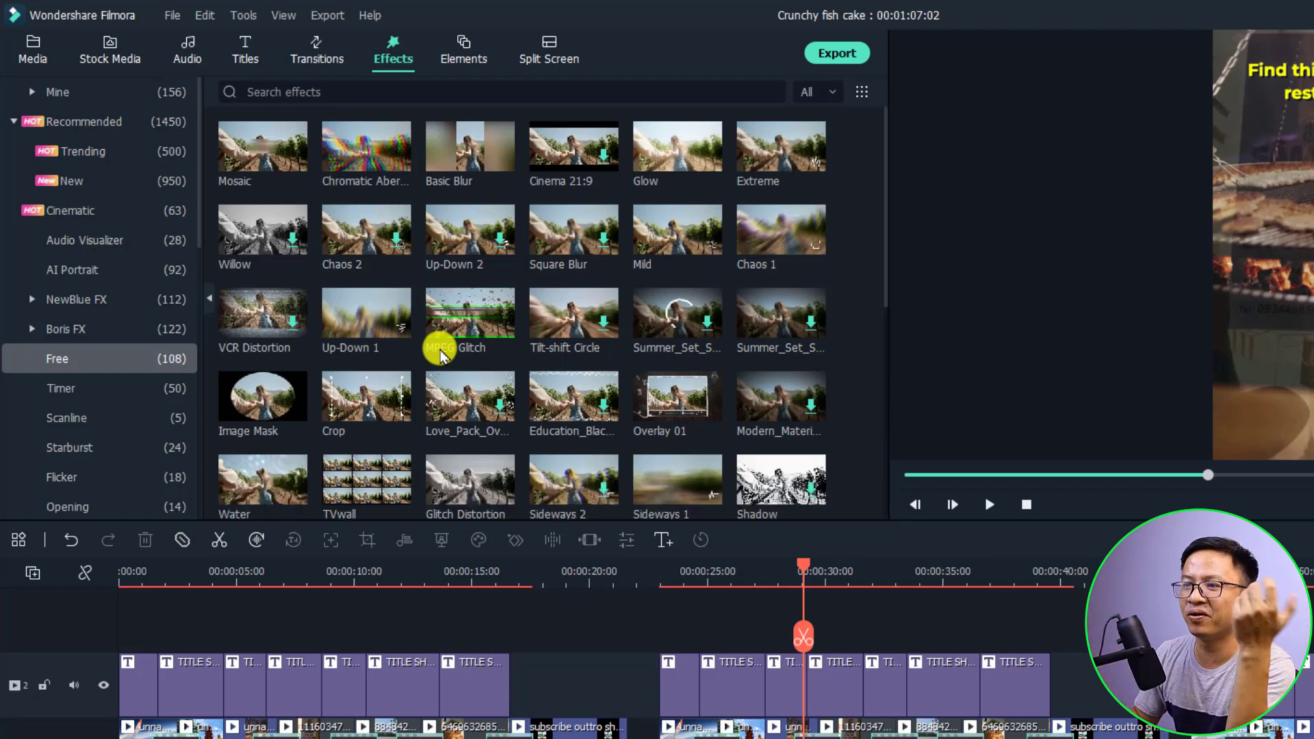
{"action": "left_click", "coordinate": [33, 55]}
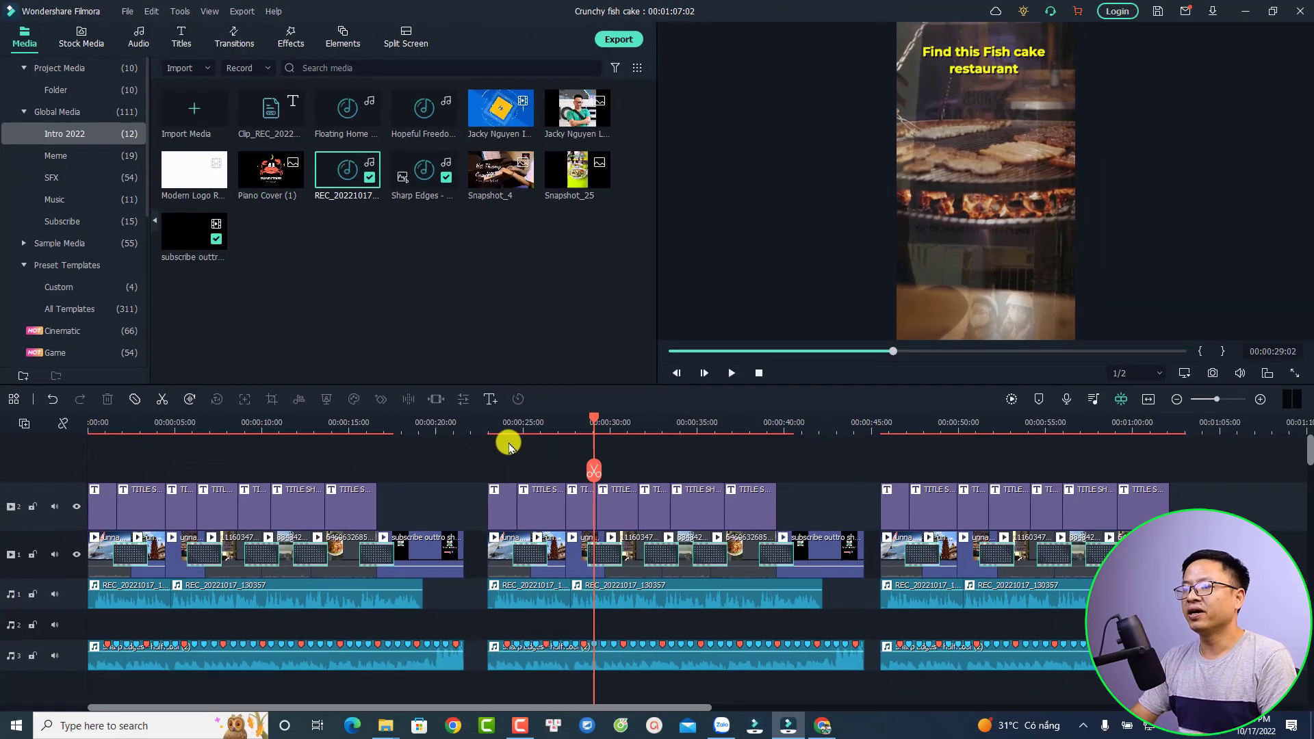
Preview the timeline from the subscribe outro at 00:00:18:12 to about 00:00:26
{"action": "left_click", "coordinate": [410, 432]}
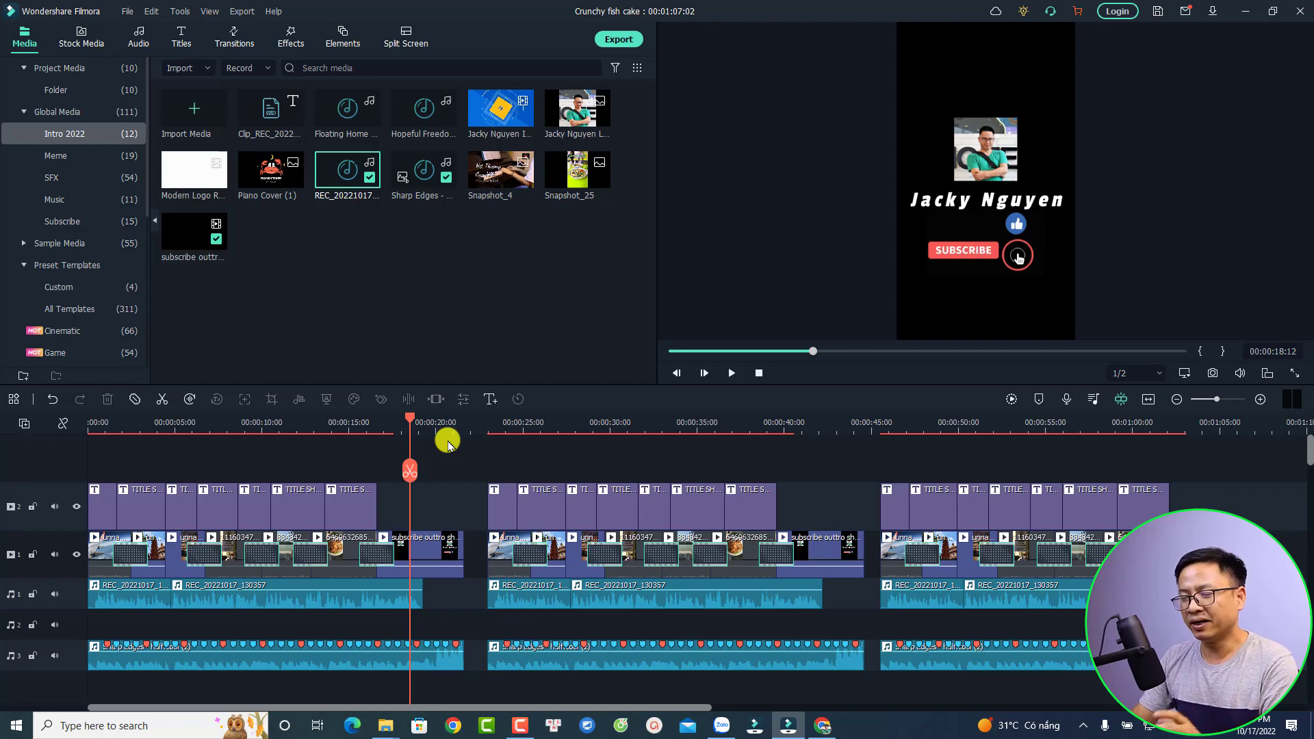
{"action": "left_click", "coordinate": [475, 431]}
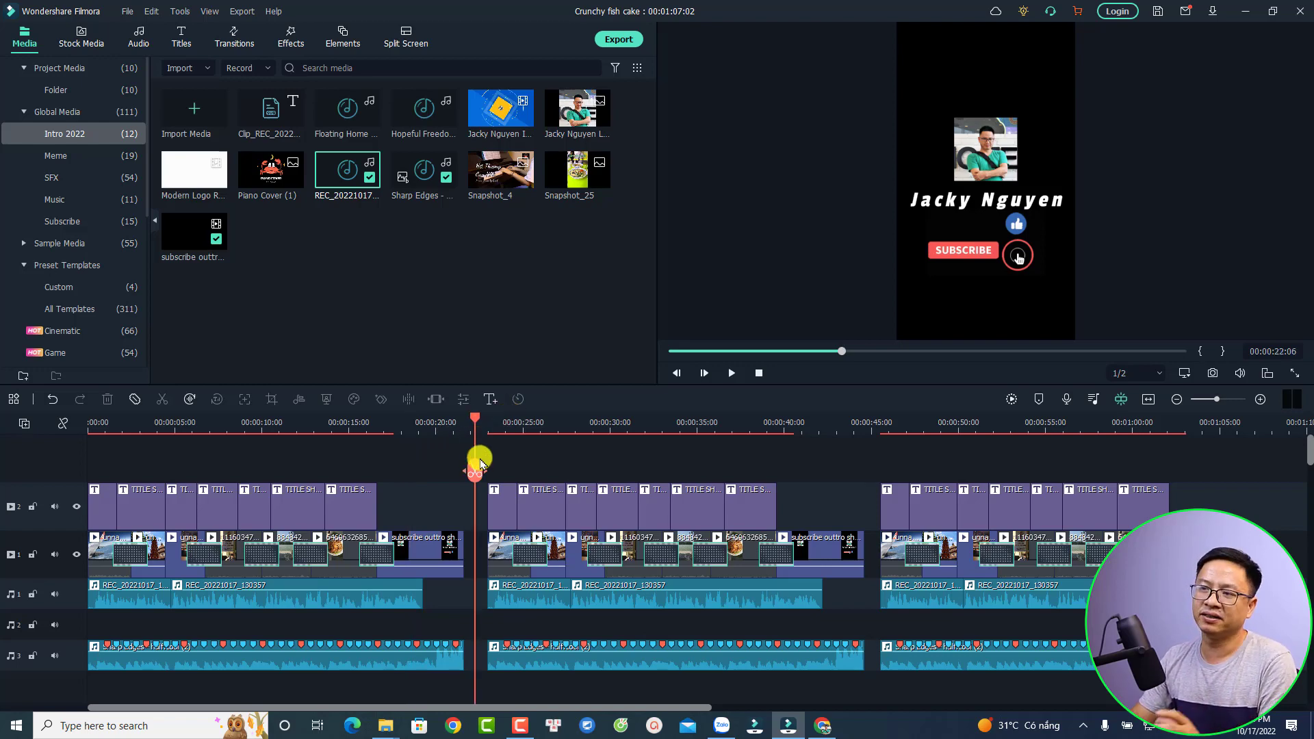
{"action": "left_click_drag", "start_coordinate": [482, 464], "coordinate": [554, 510]}
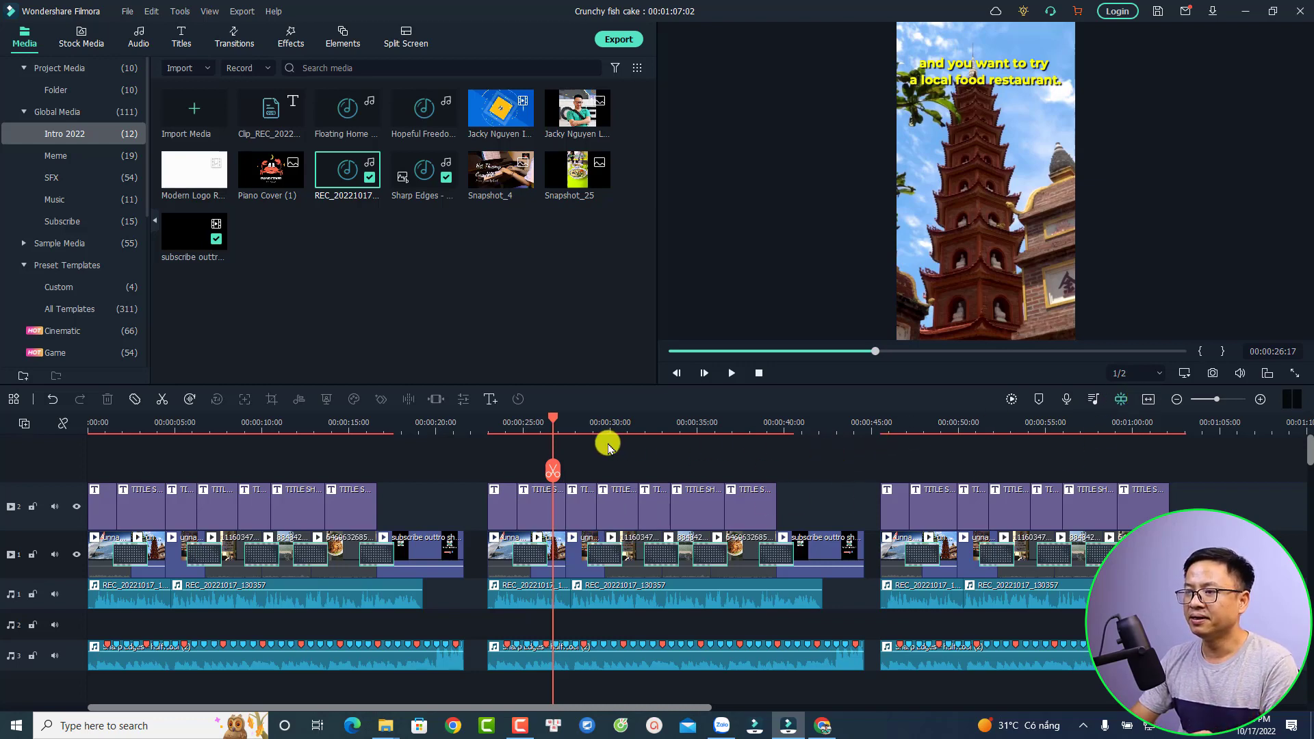
{"action": "left_click_drag", "start_coordinate": [553, 416], "coordinate": [501, 418]}
Move the playhead to 00:00:48:21 and marquee-select all of the third short's clips
{"action": "left_click_drag", "start_coordinate": [218, 427], "coordinate": [1006, 453]}
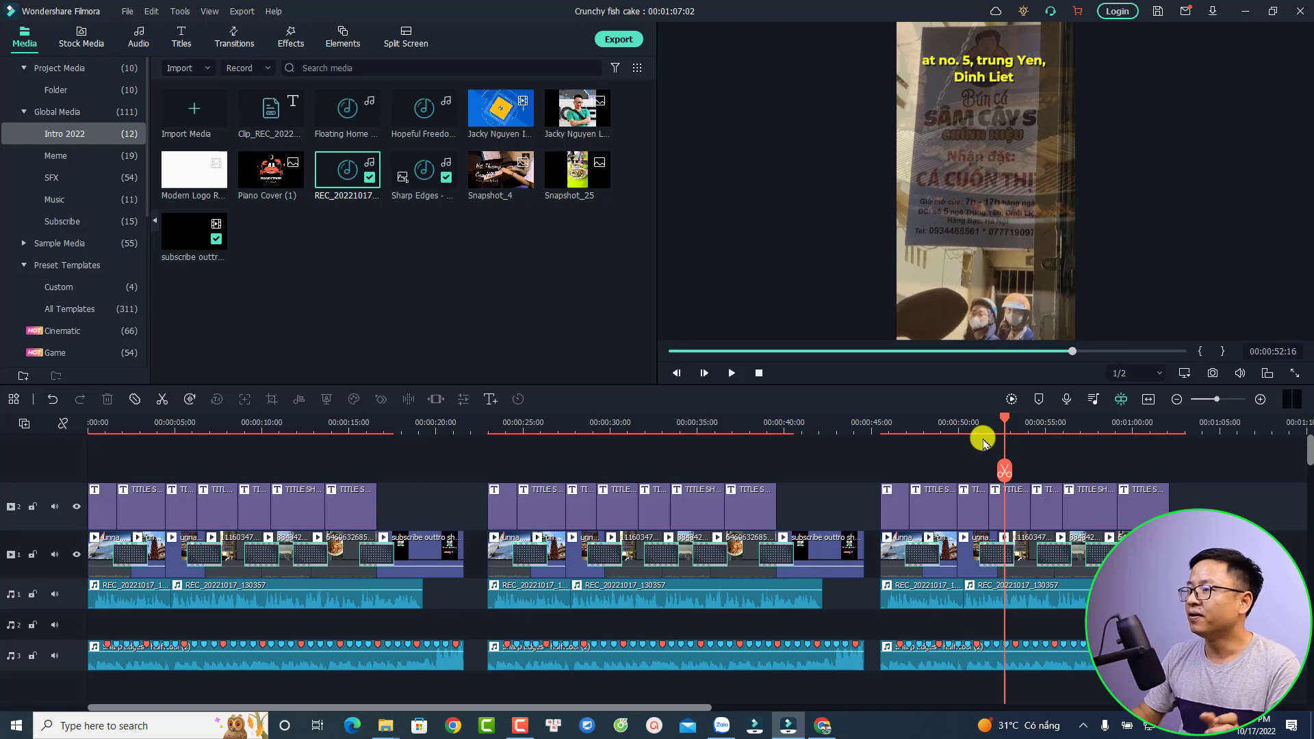
{"action": "left_click", "coordinate": [937, 426]}
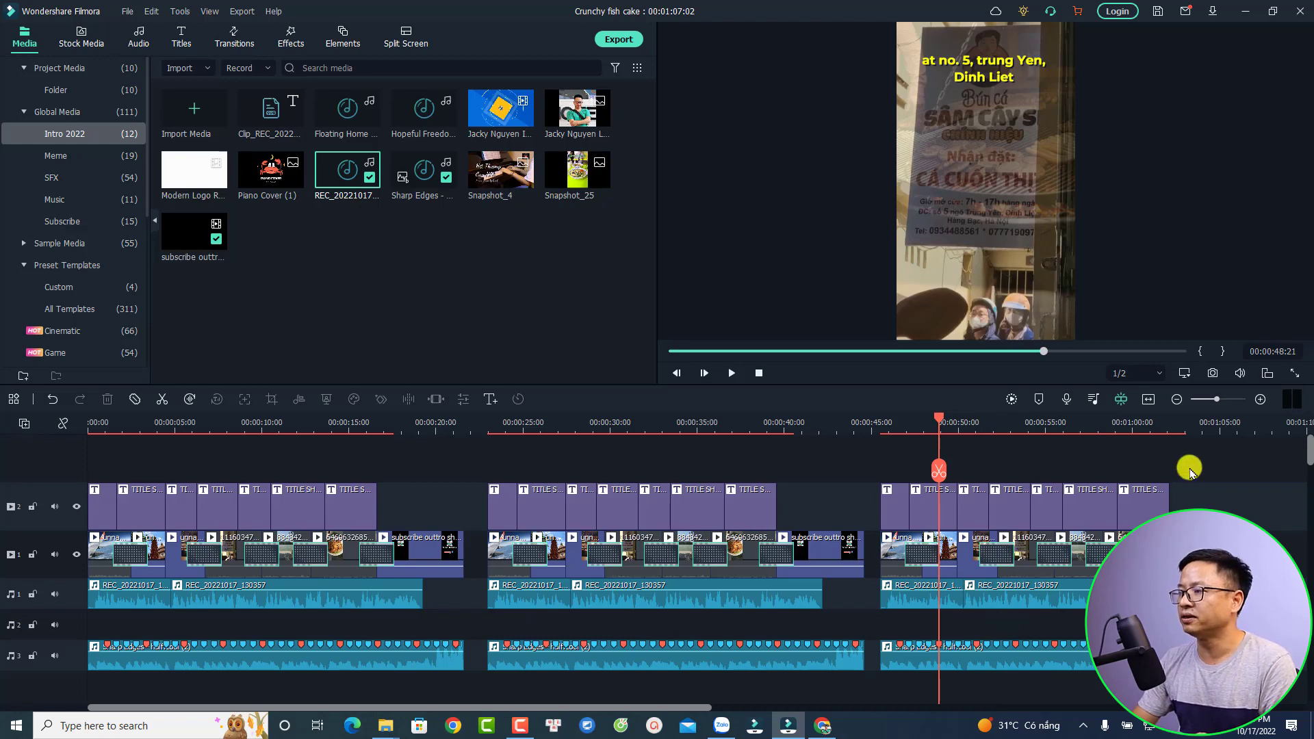
{"action": "left_click_drag", "start_coordinate": [1172, 493], "coordinate": [880, 663]}
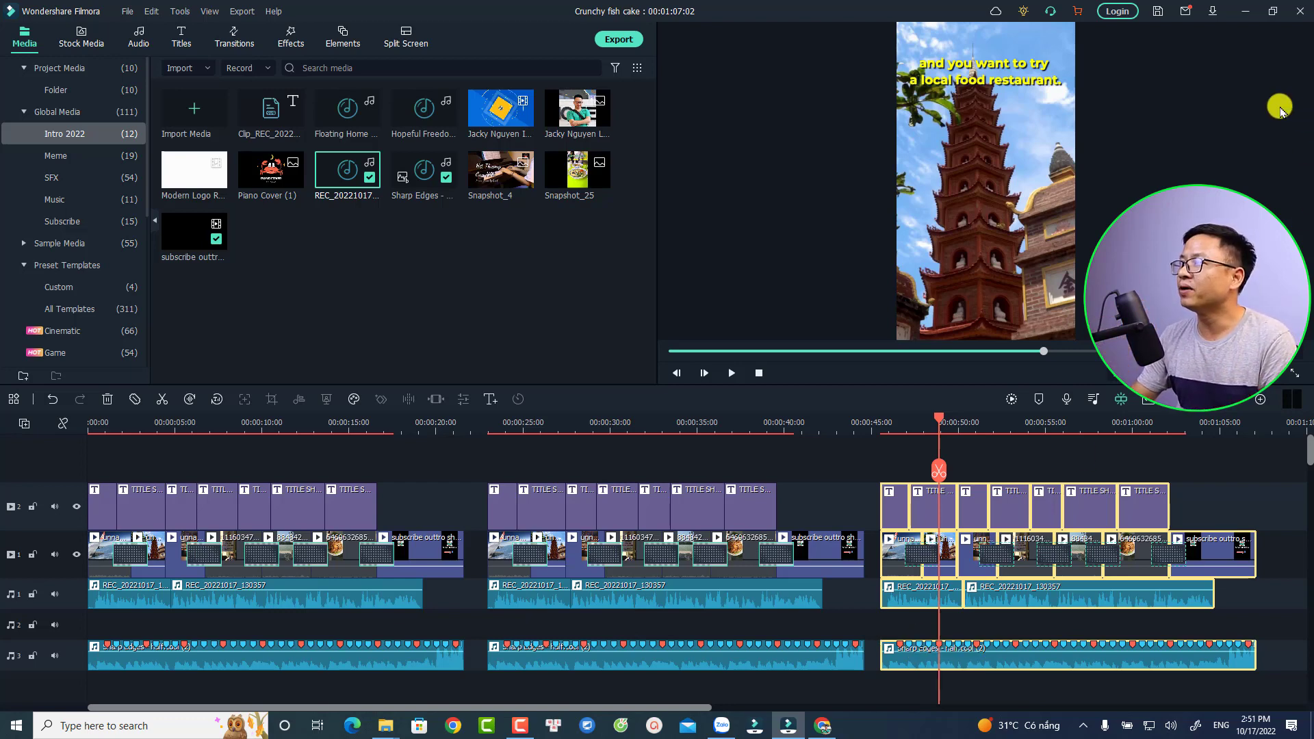
Log in to Wondershare ID with the account e-mail and password
{"action": "left_click", "coordinate": [1118, 11]}
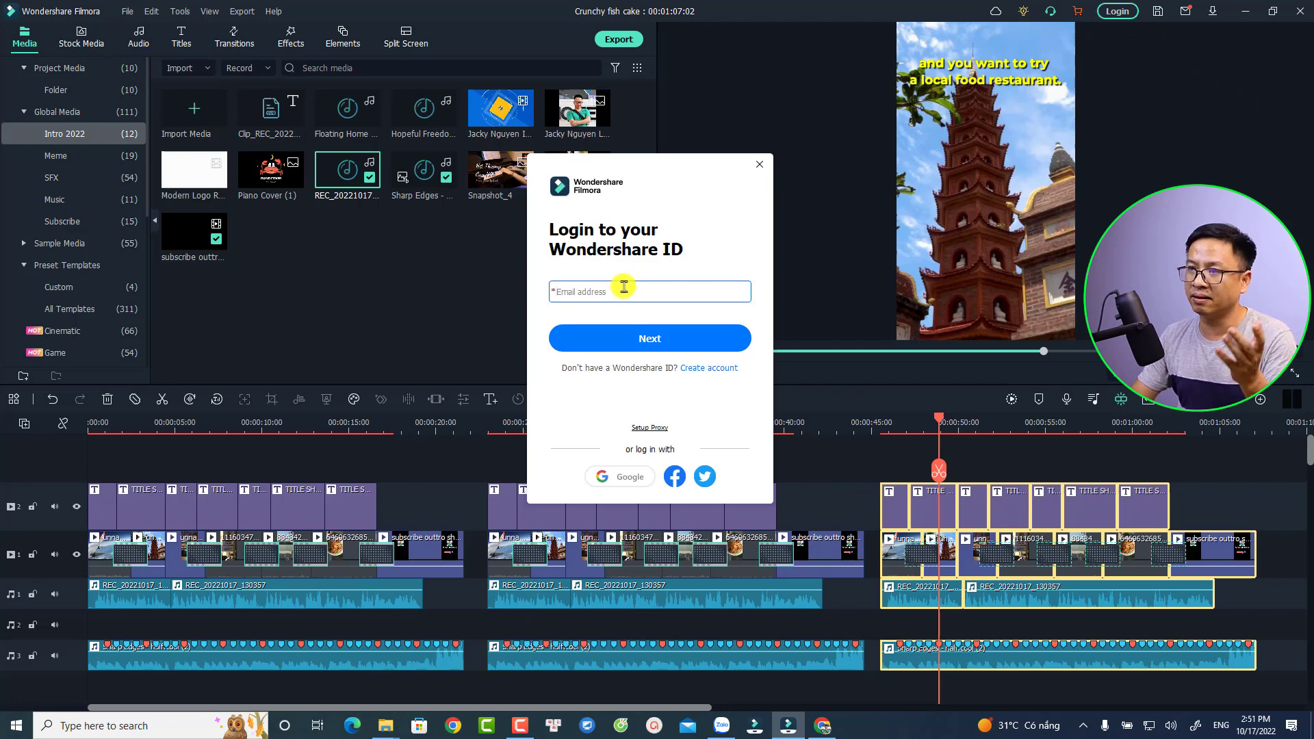
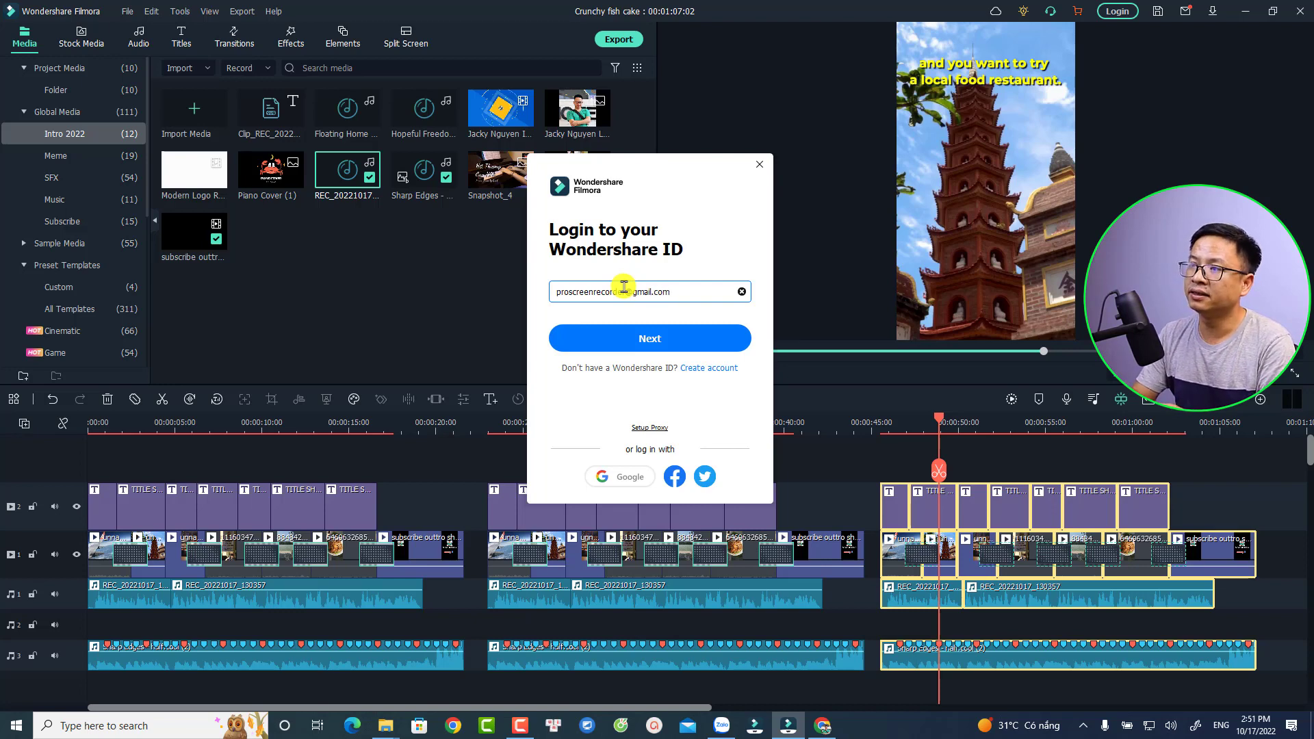
{"action": "key", "text": "Return"}
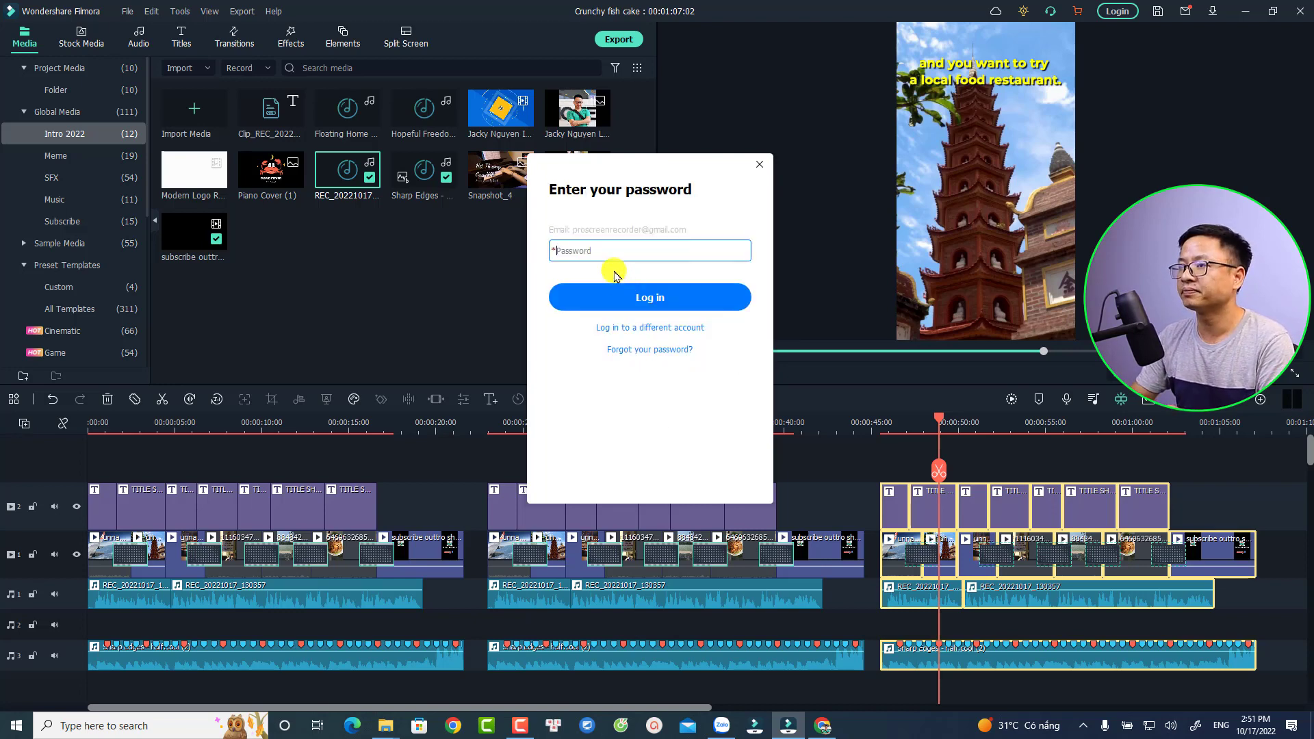
{"action": "type", "text": "***"}
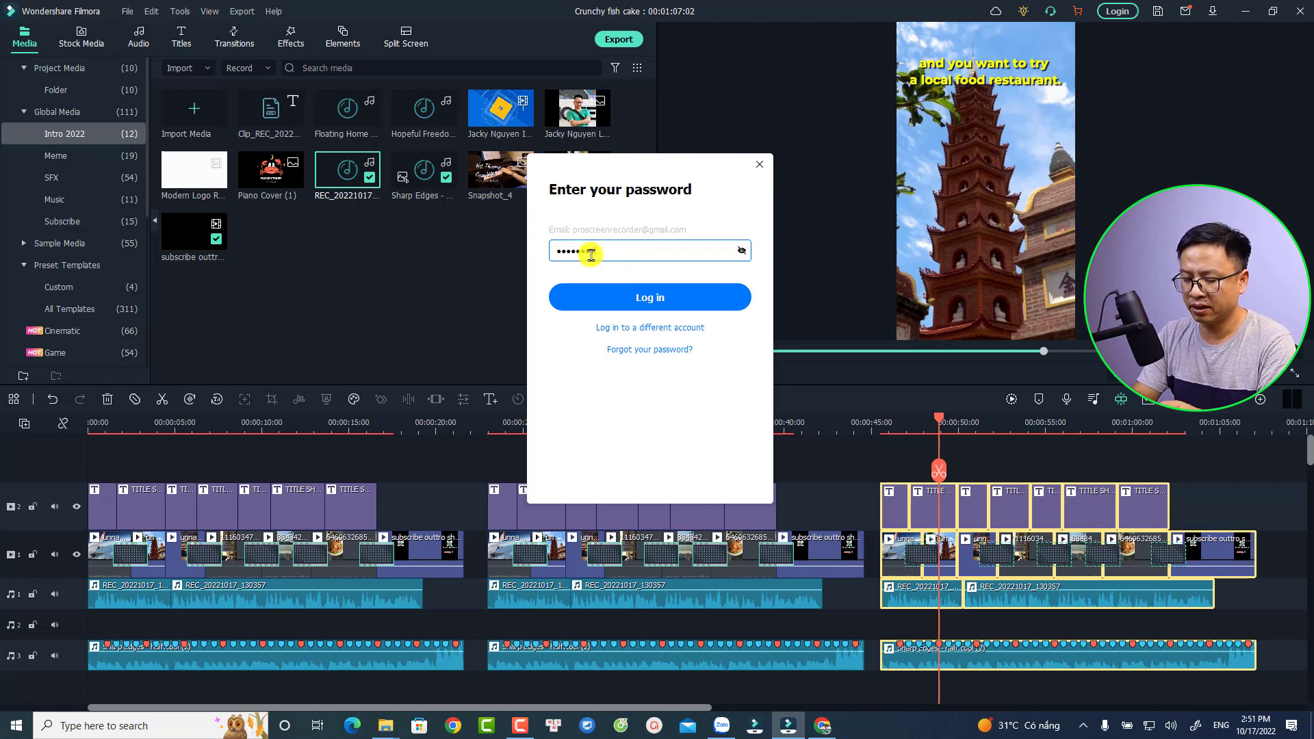
{"action": "key", "text": "Return"}
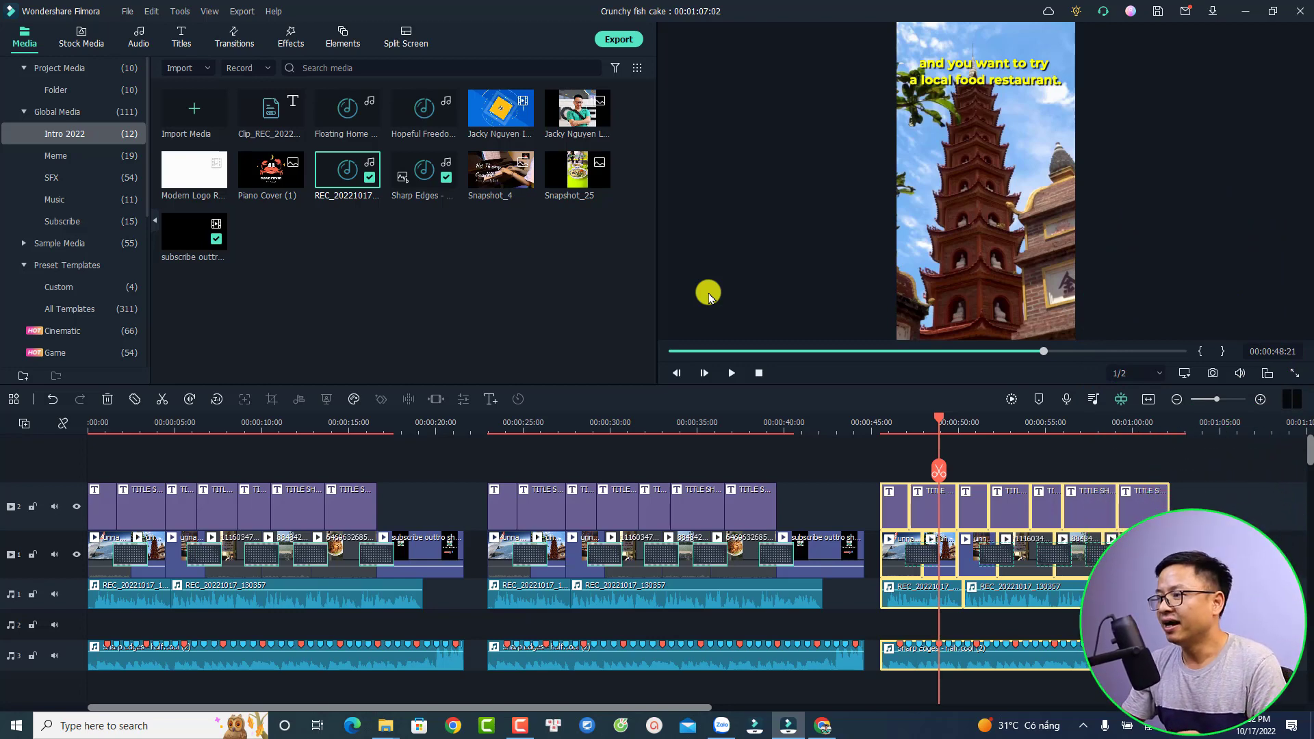
{"action": "left_click", "coordinate": [1215, 480]}
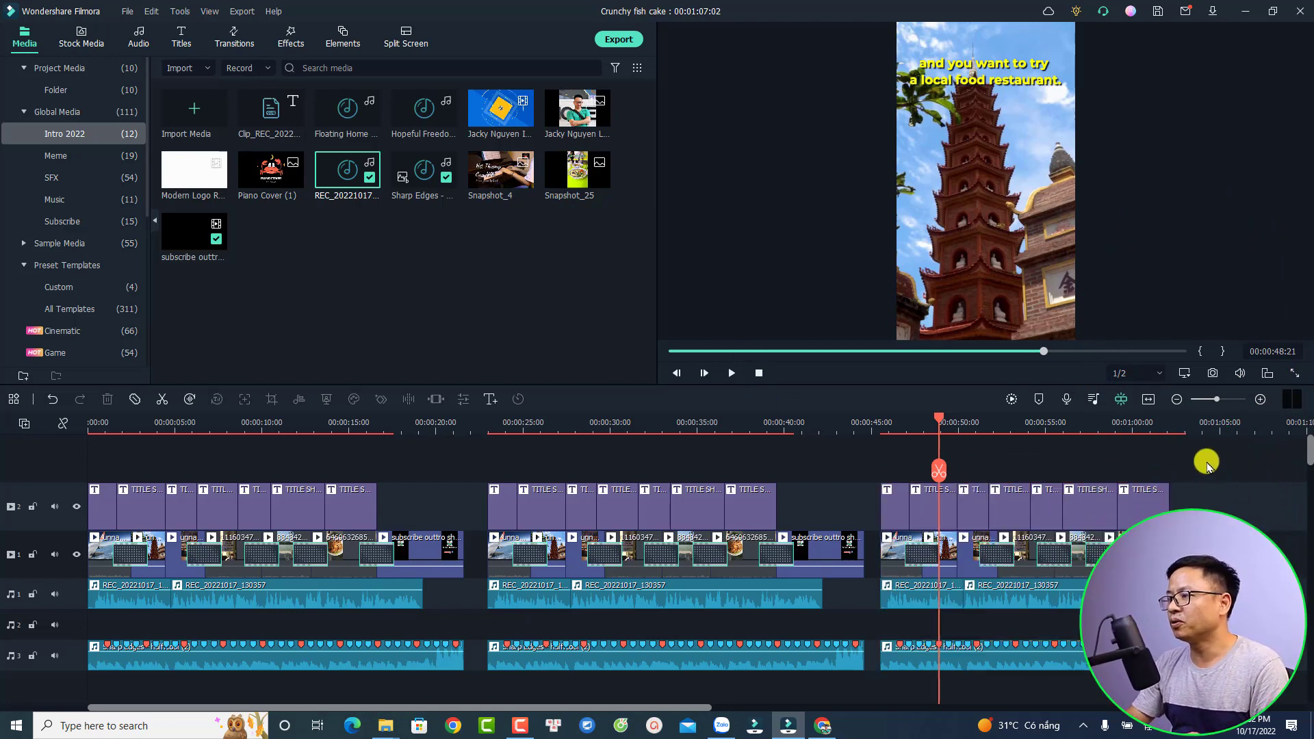
{"action": "left_click_drag", "start_coordinate": [1209, 460], "coordinate": [880, 683]}
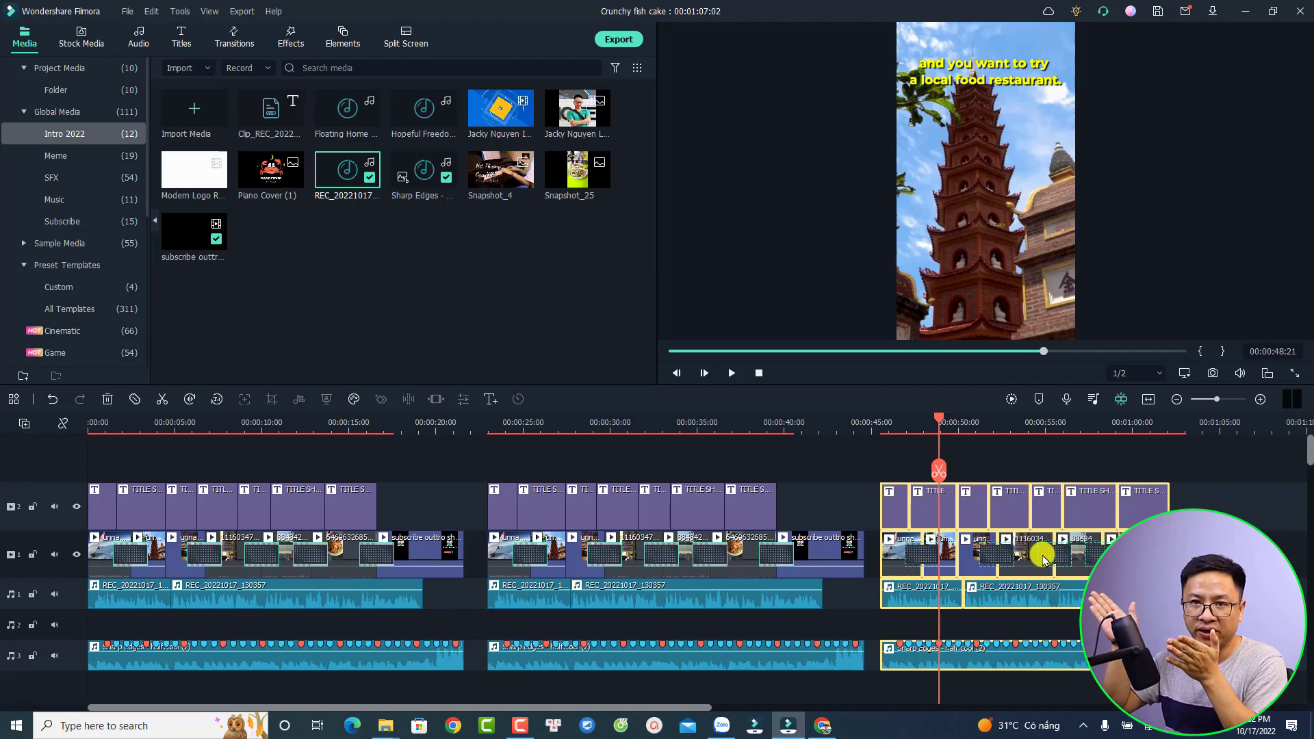
{"action": "right_click", "coordinate": [997, 514]}
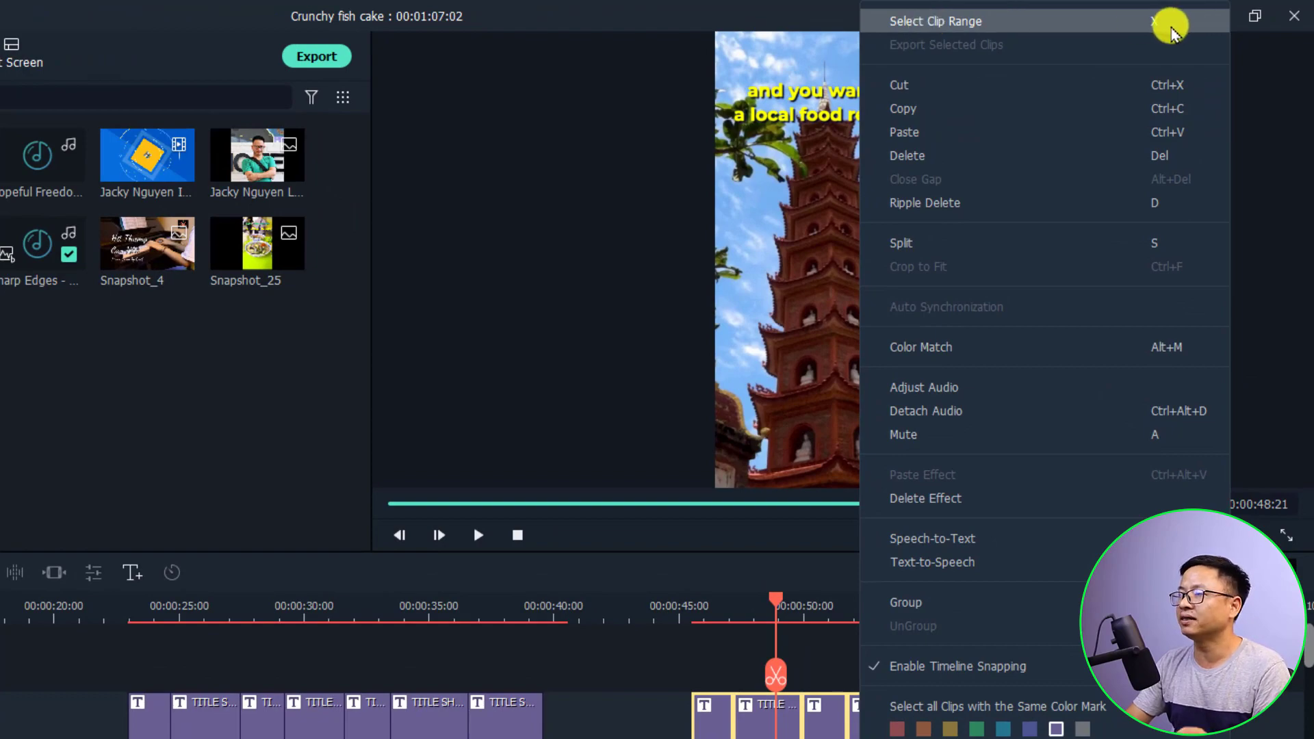
{"action": "left_click", "coordinate": [972, 30]}
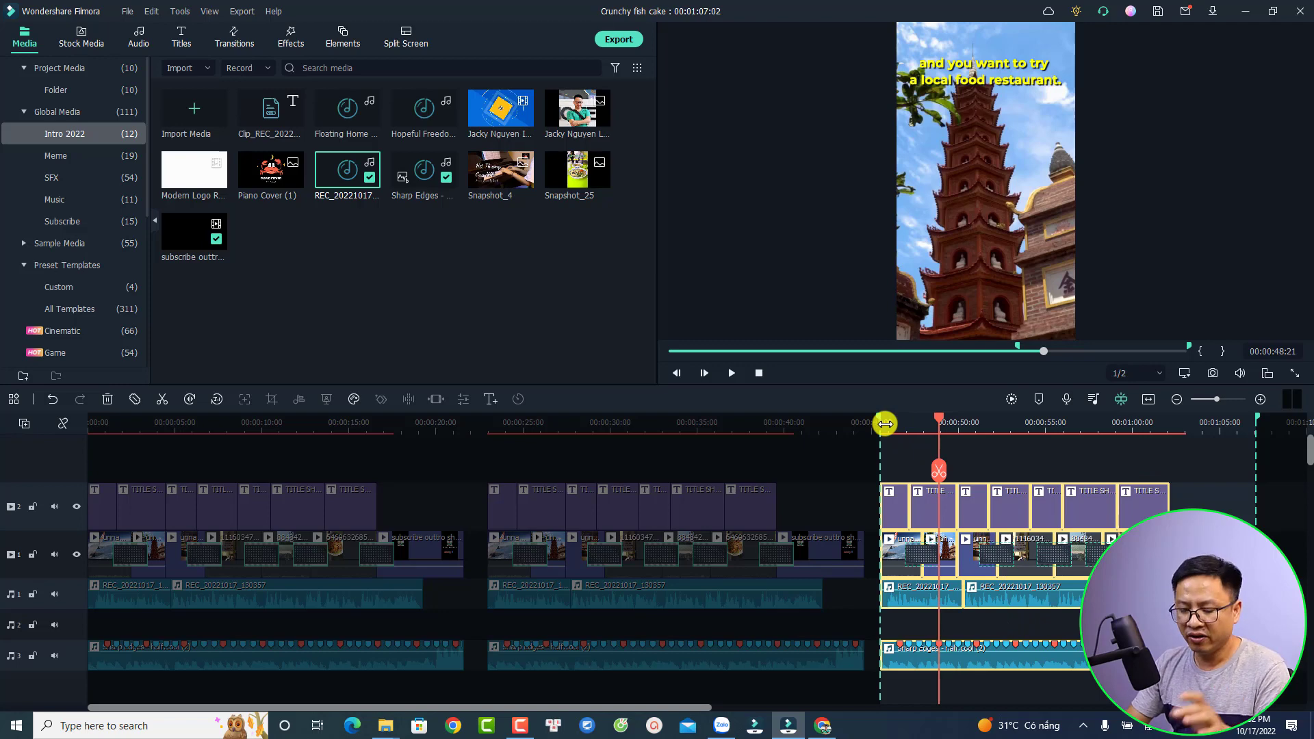
{"action": "key", "text": "ctrl+shift+x"}
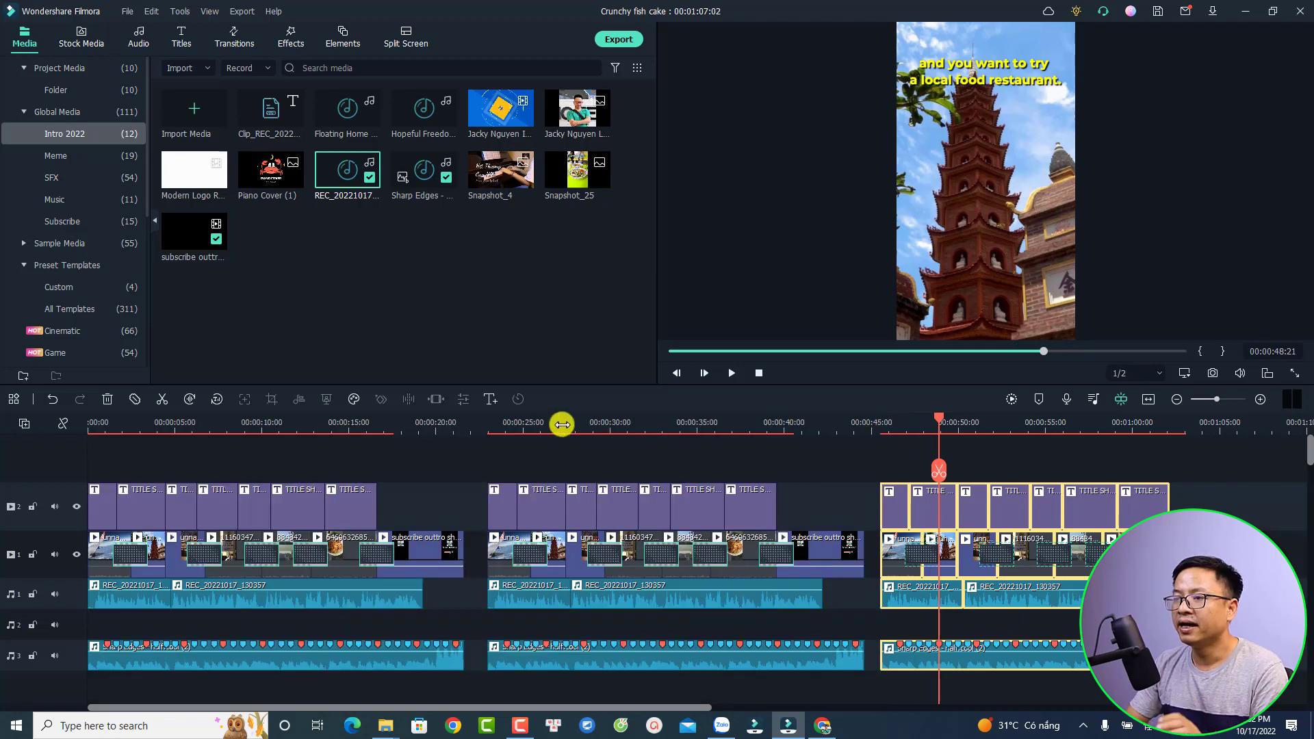
{"action": "left_click", "coordinate": [561, 425]}
{"action": "left_click", "coordinate": [883, 450]}
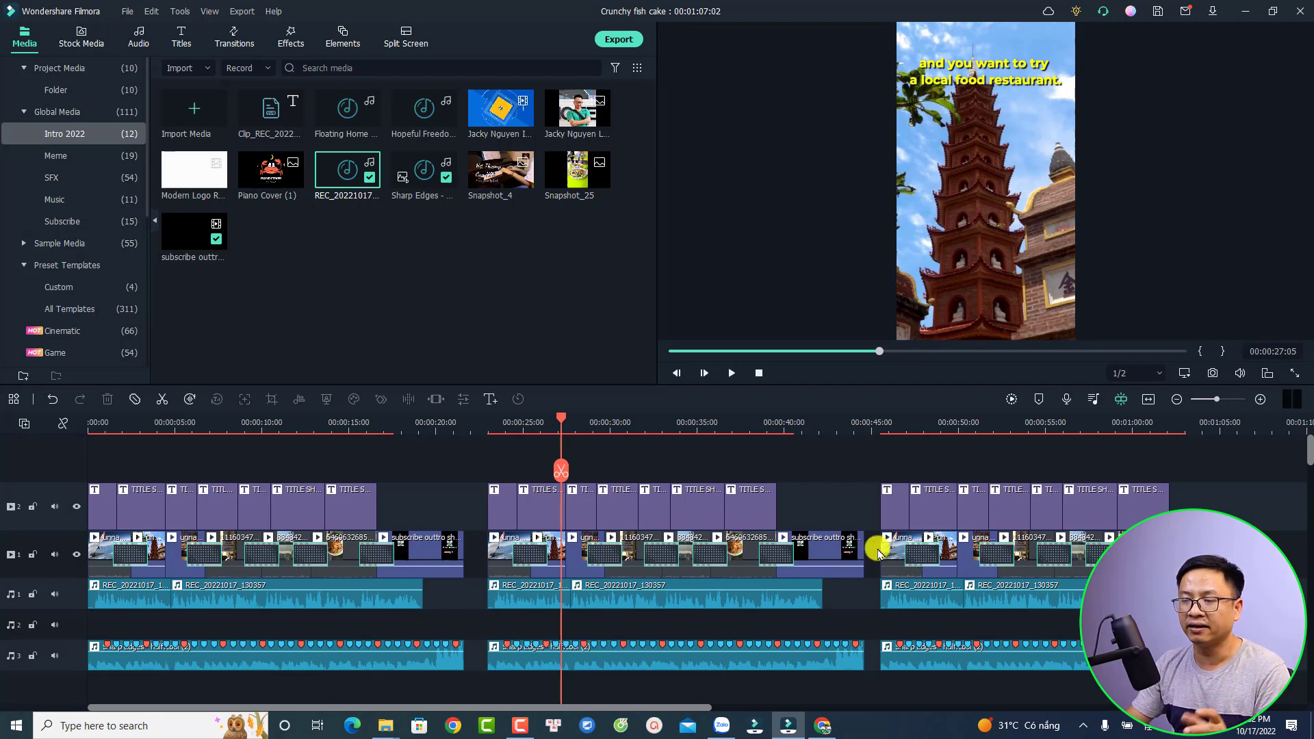
Mark and clear an in/out range, then marquee-select every clip of the third short
{"action": "key", "text": "x"}
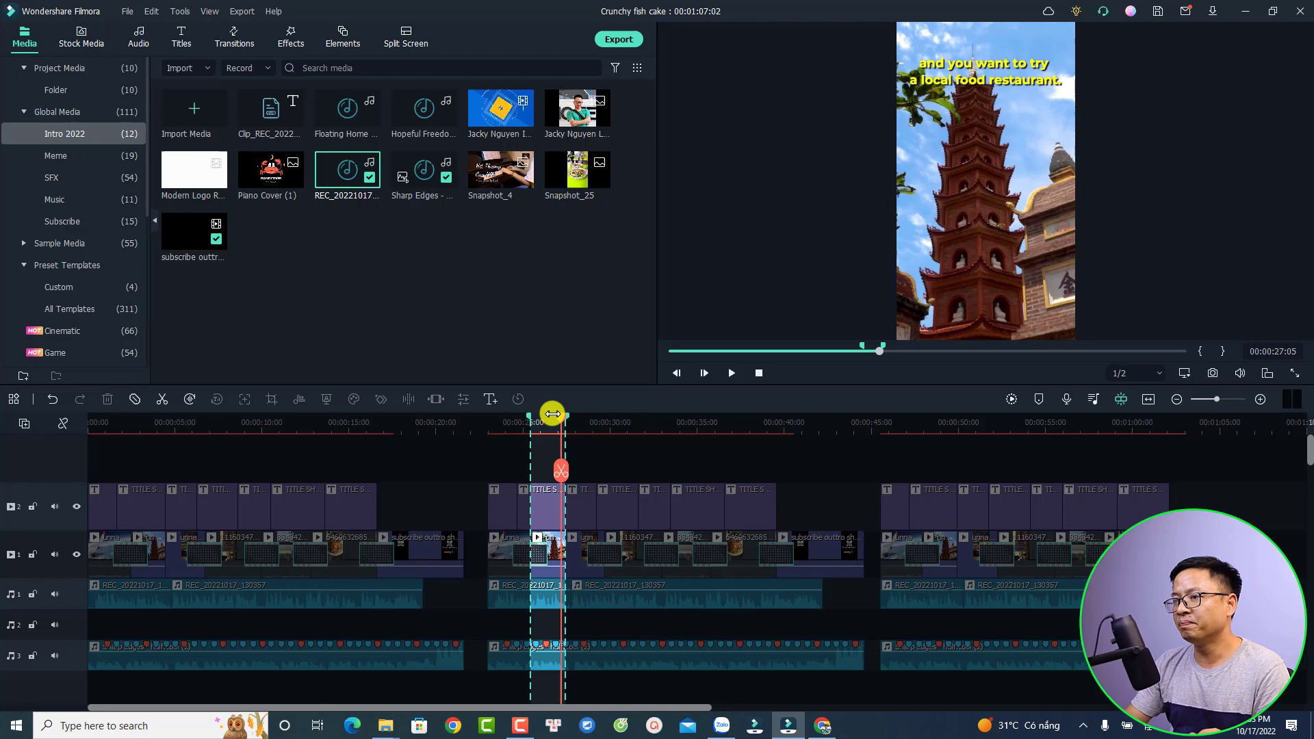
{"action": "mouse_move", "coordinate": [566, 416]}
{"action": "left_mouse_down"}
{"action": "mouse_move", "coordinate": [654, 425]}
{"action": "mouse_move", "coordinate": [640, 451]}
{"action": "mouse_move", "coordinate": [684, 455]}
{"action": "mouse_move", "coordinate": [657, 467]}
{"action": "left_mouse_up"}
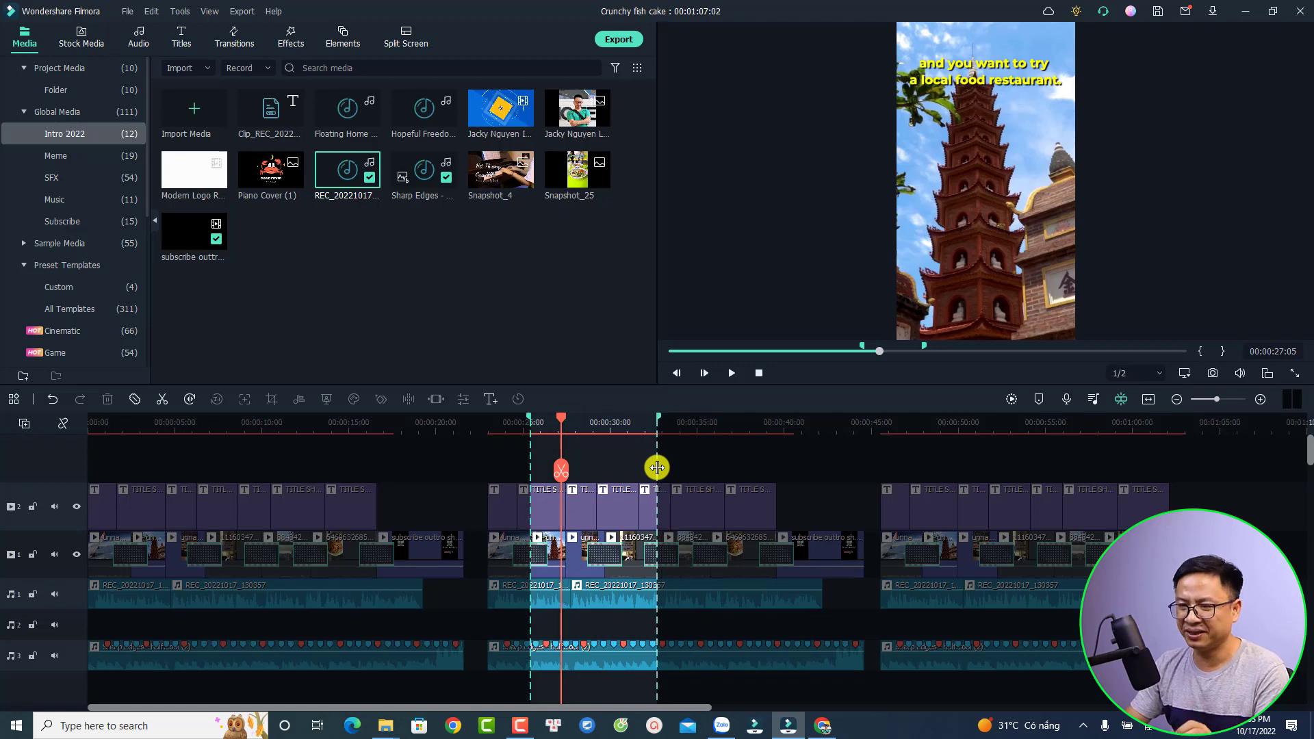
{"action": "left_click", "coordinate": [739, 456]}
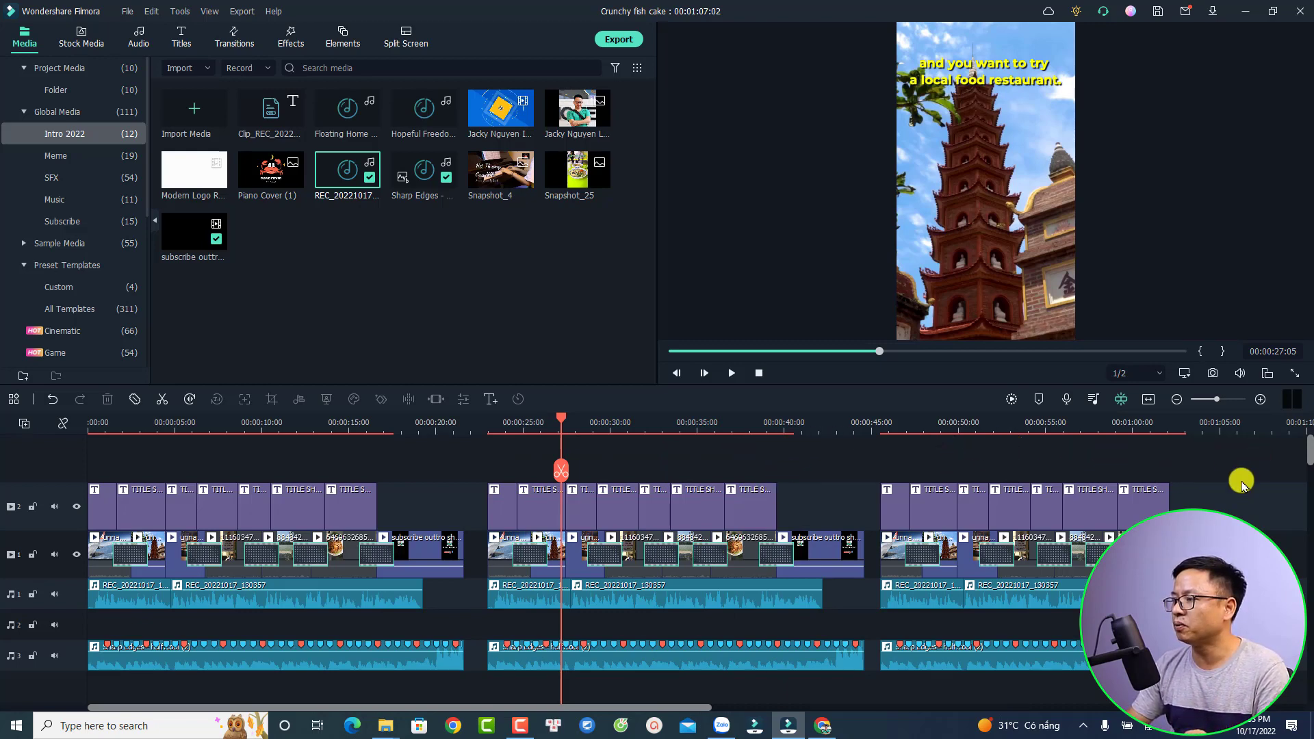
{"action": "left_click_drag", "start_coordinate": [1258, 456], "coordinate": [880, 689]}
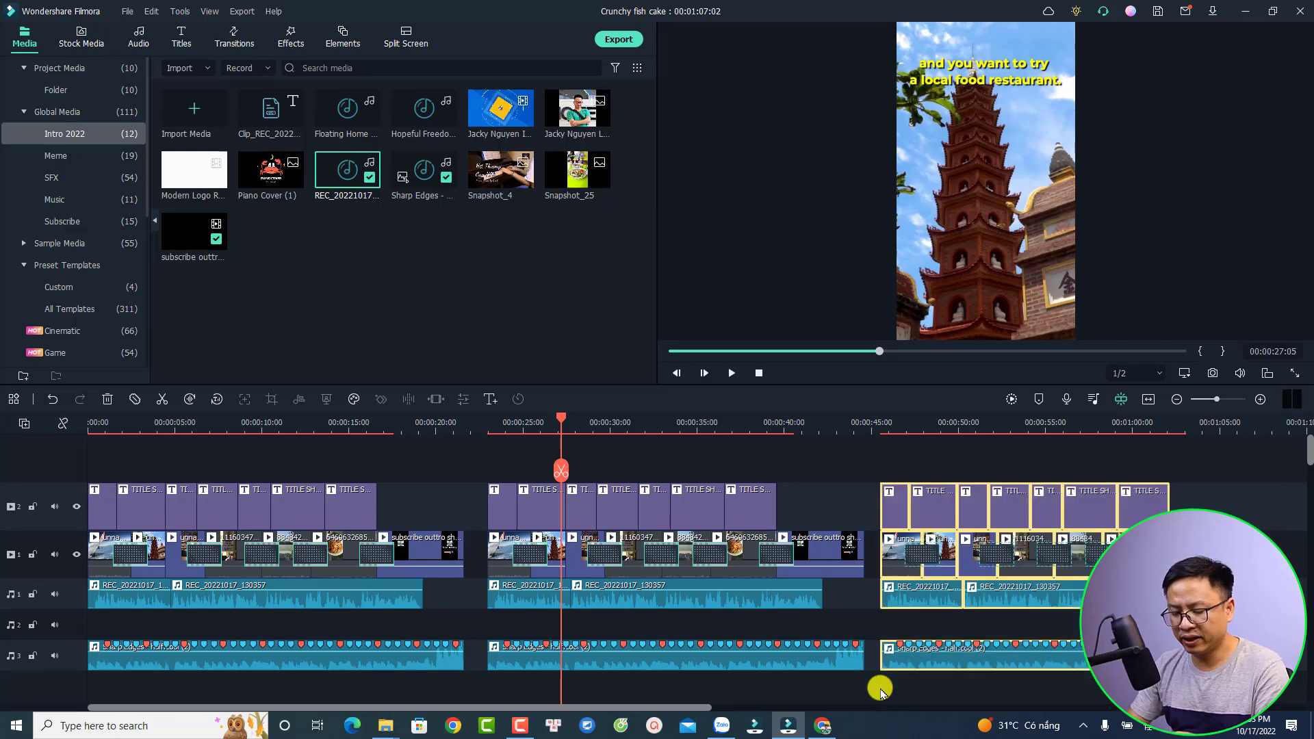
Rename the MP4 export output from Crunchy fish cake to 'short example'
{"action": "left_click", "coordinate": [881, 688]}
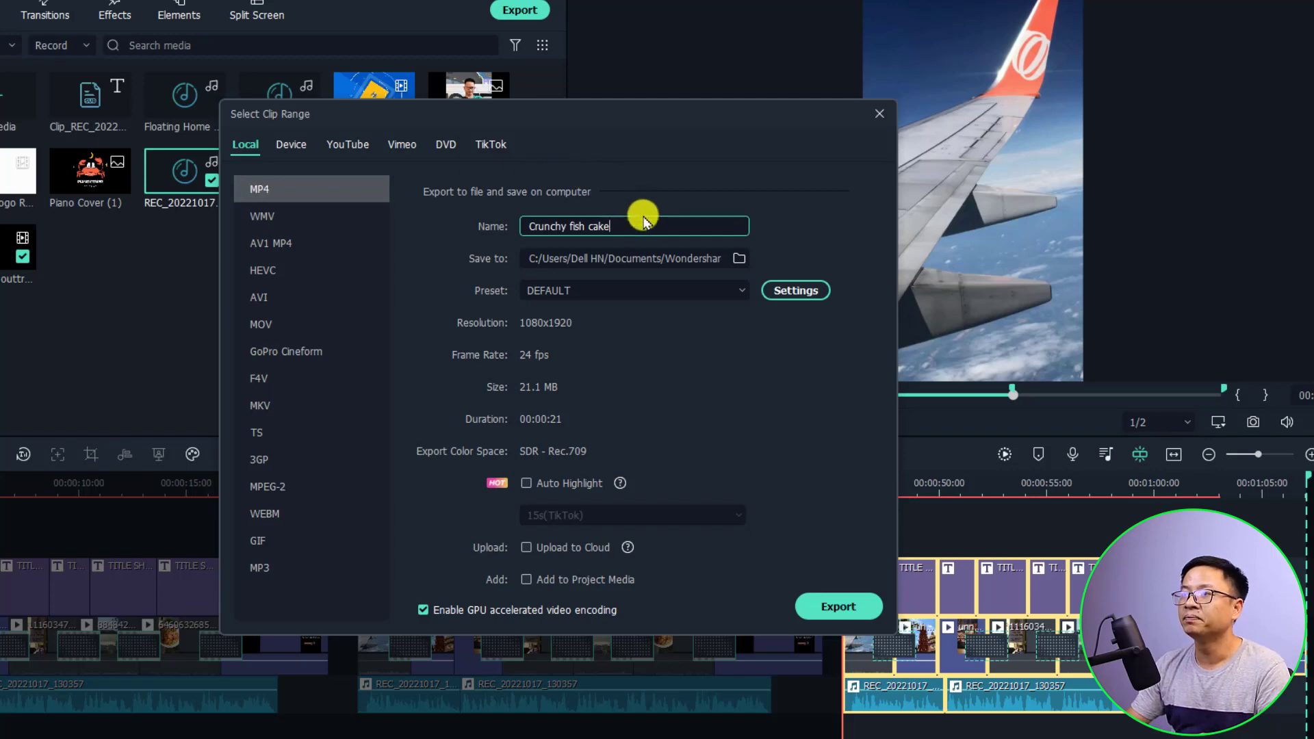
{"action": "left_click_drag", "start_coordinate": [633, 226], "coordinate": [448, 224]}
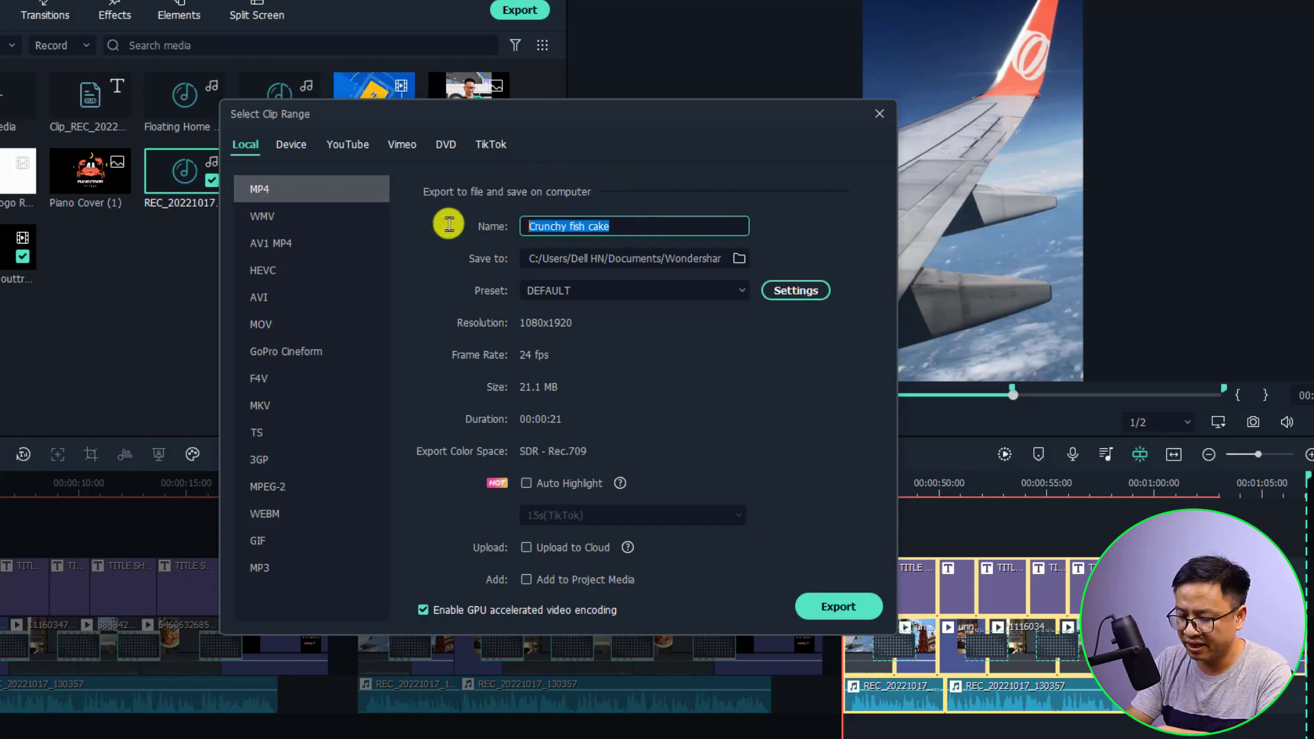
{"action": "type", "text": "short example"}
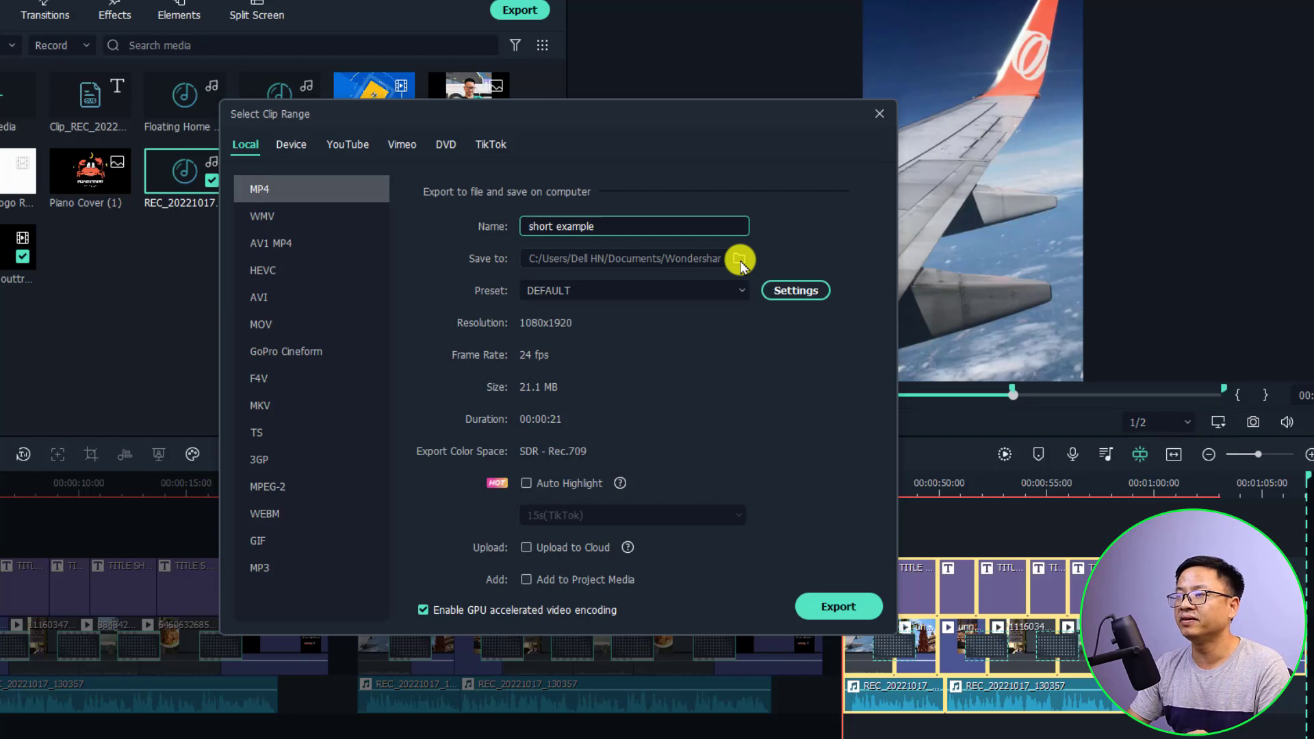
Create a 'Filmora shorts' folder on the Desktop and make it the export location
{"action": "left_click", "coordinate": [739, 259]}
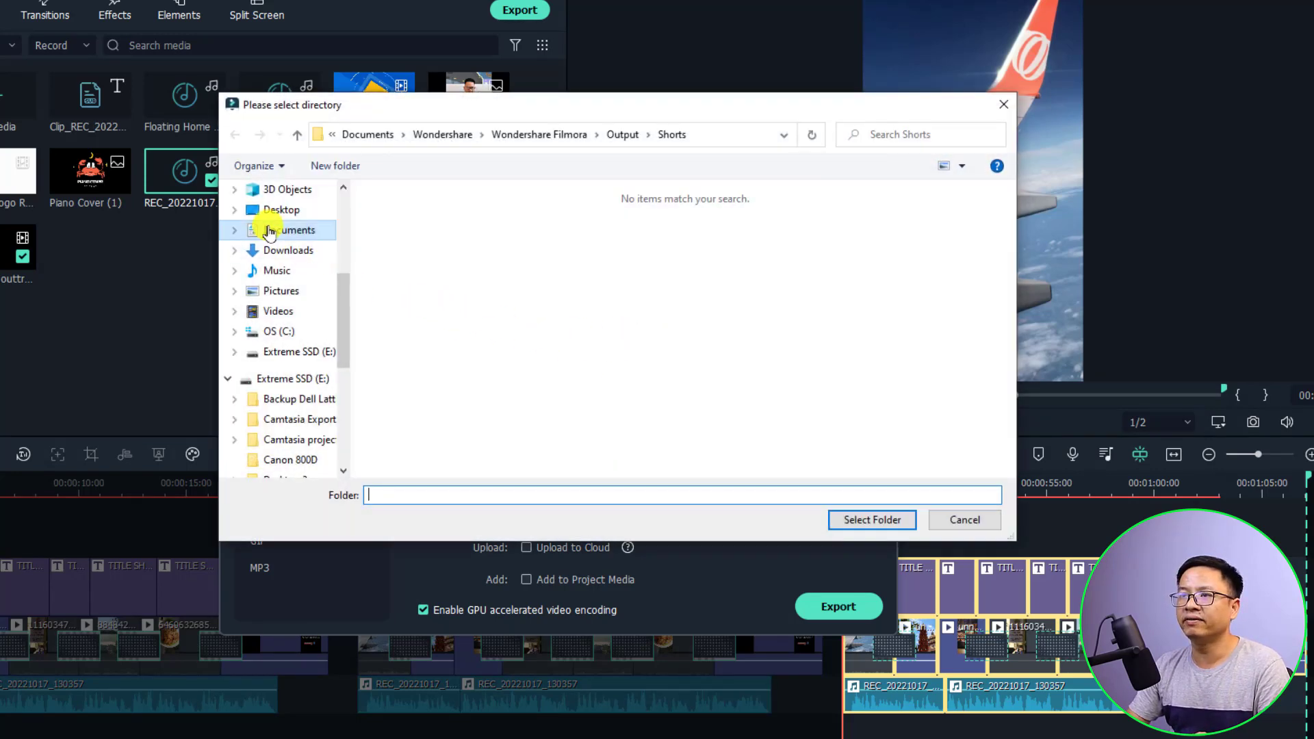
{"action": "left_click", "coordinate": [270, 209]}
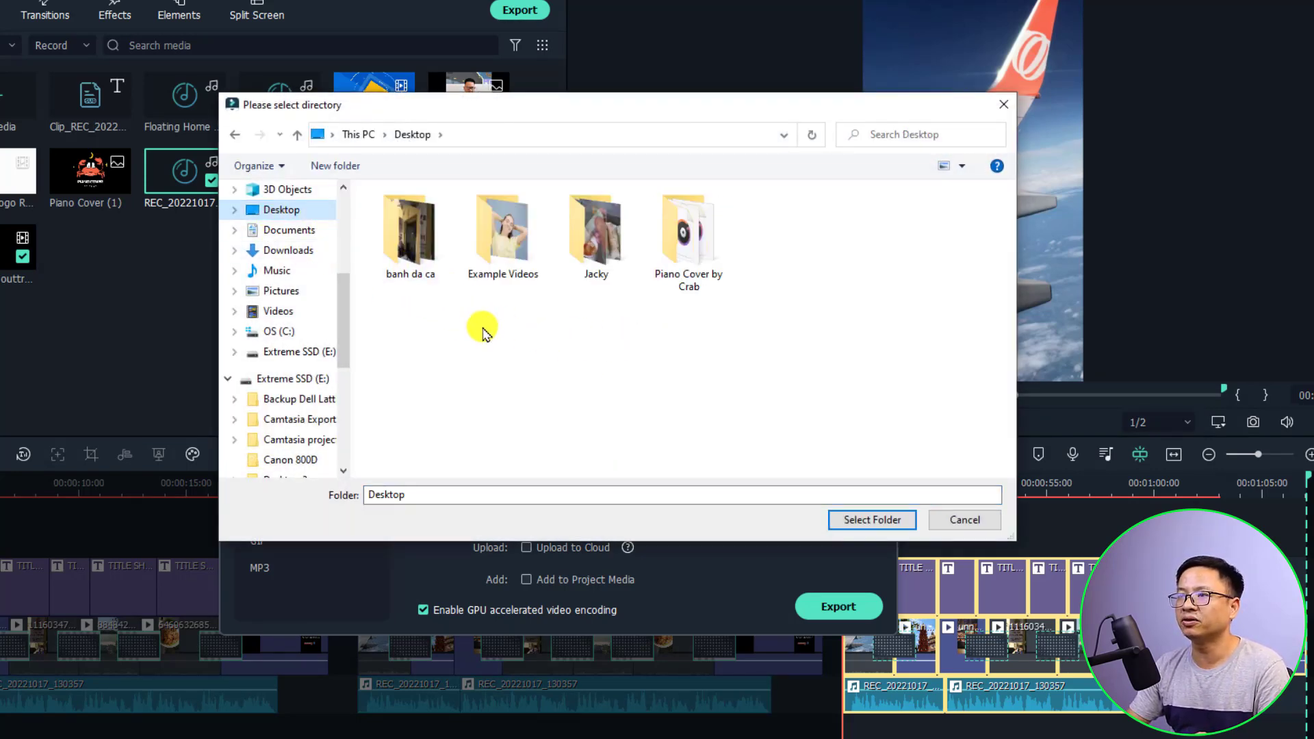
{"action": "right_click", "coordinate": [501, 330]}
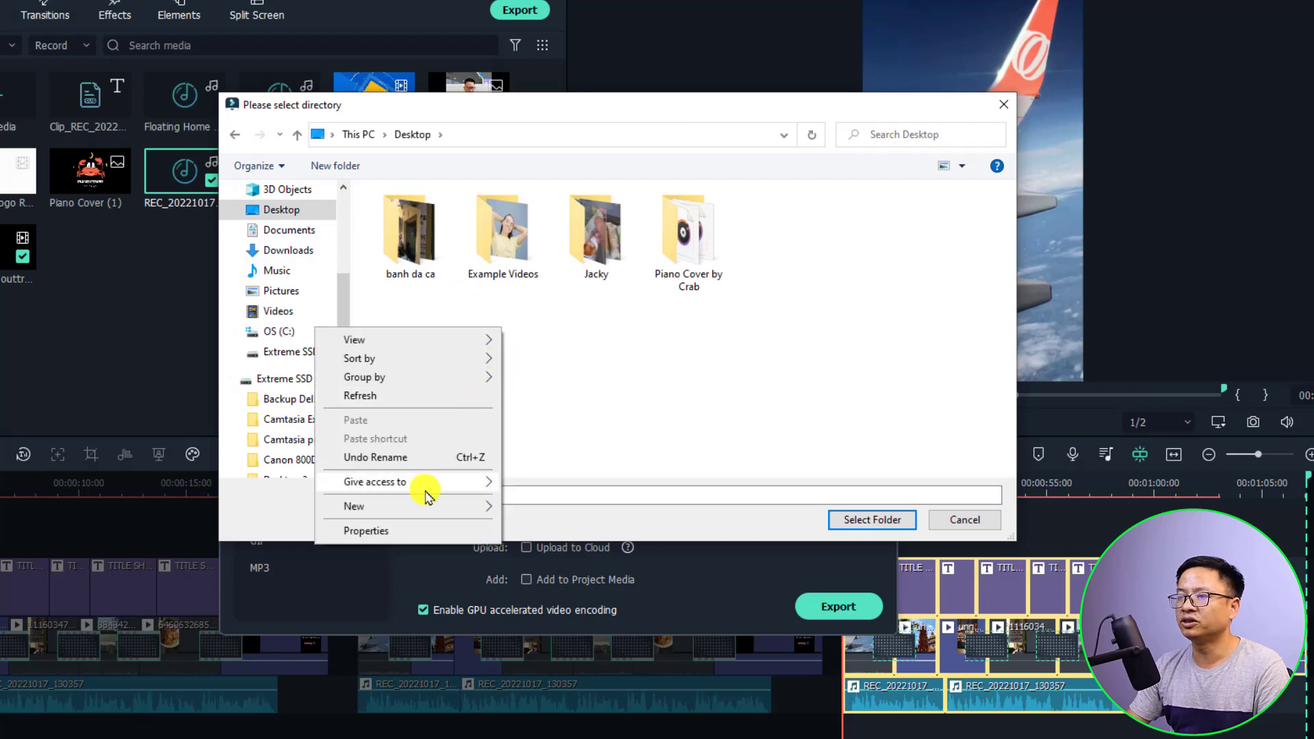
{"action": "mouse_move", "coordinate": [424, 506]}
{"action": "left_click", "coordinate": [551, 506]}
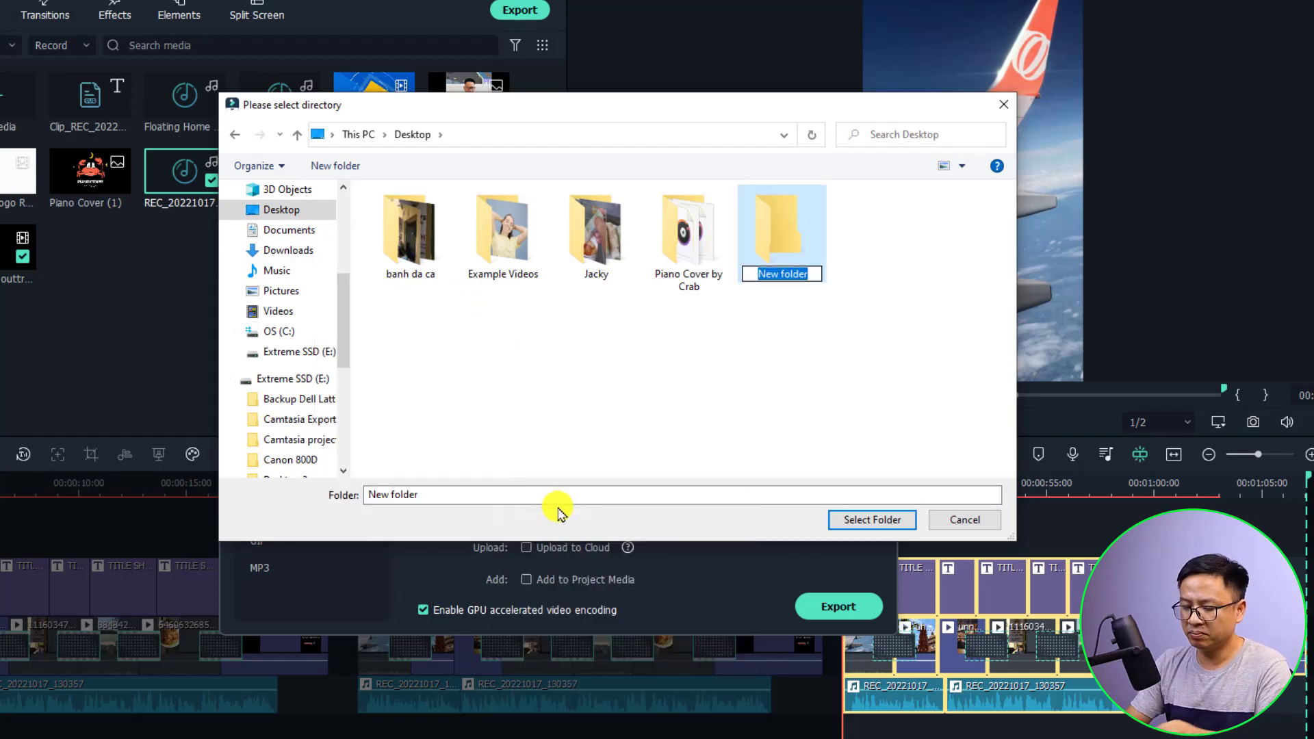
{"action": "type", "text": "Filmora short"}
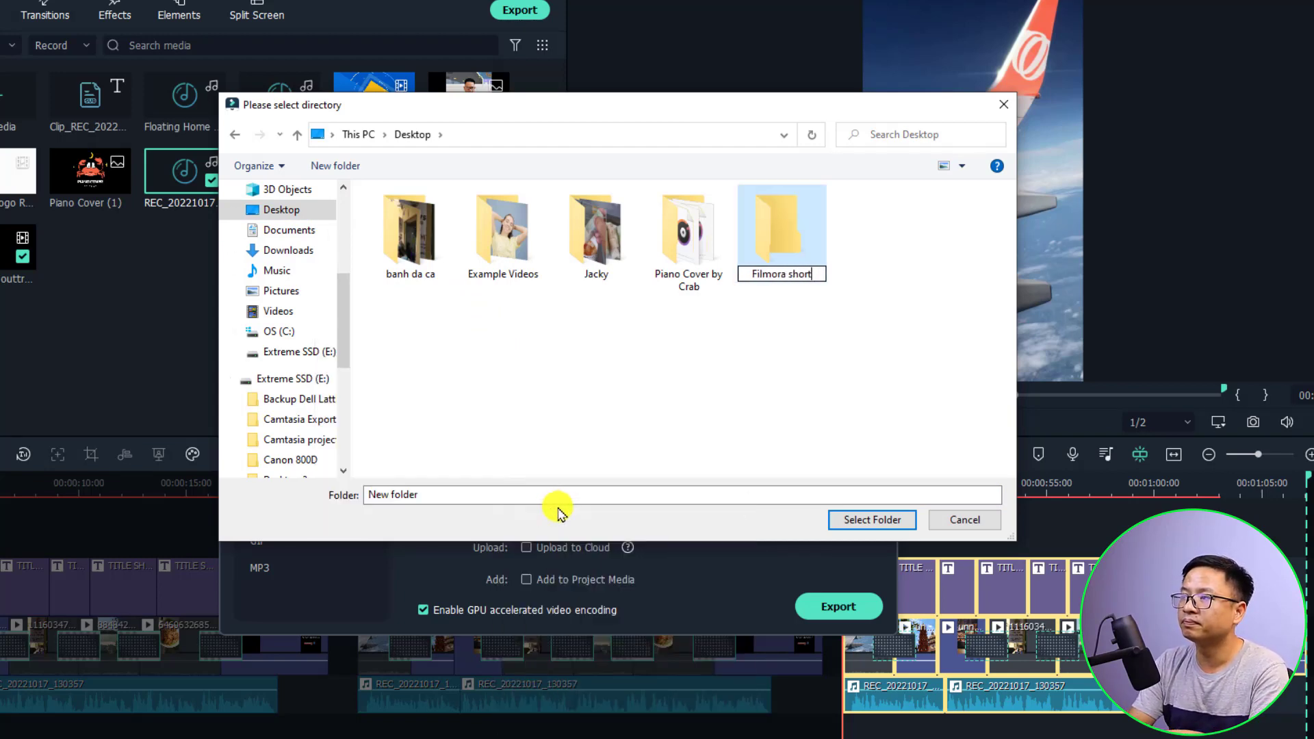
{"action": "type", "text": "s"}
{"action": "key", "text": "Return"}
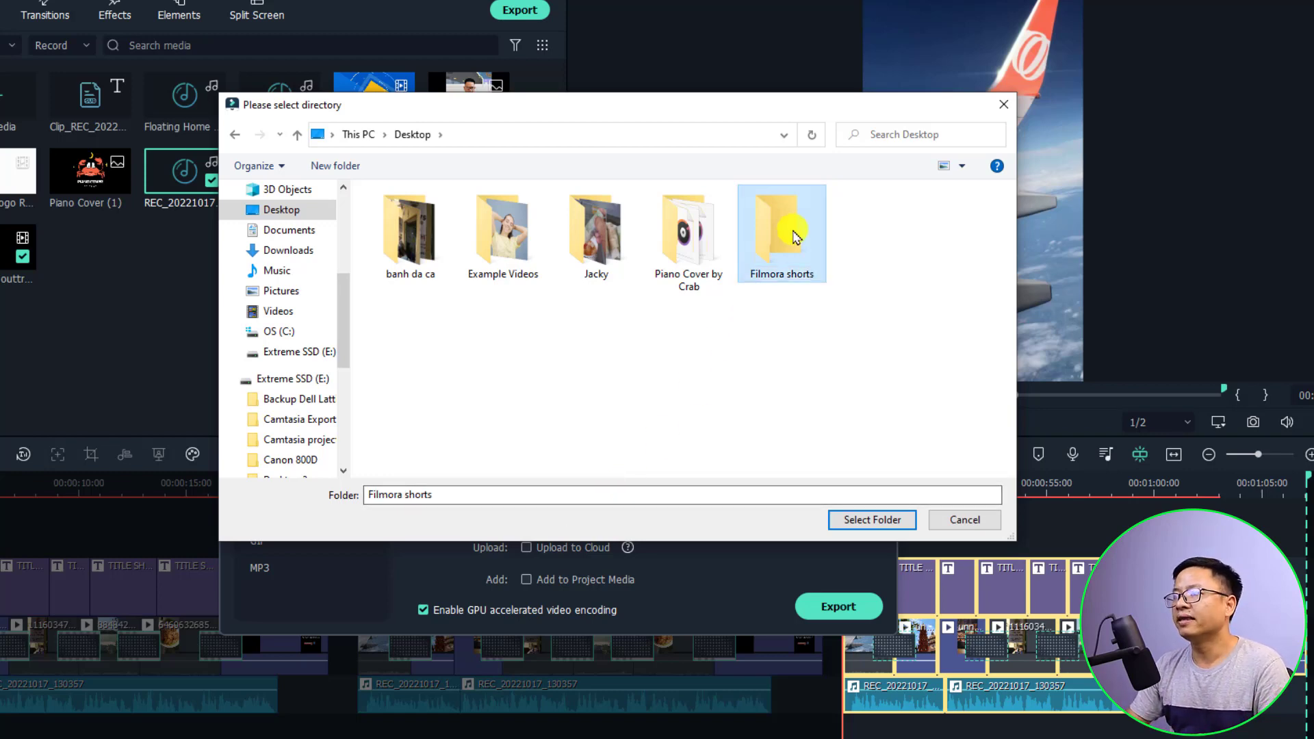
{"action": "double_click", "coordinate": [784, 233]}
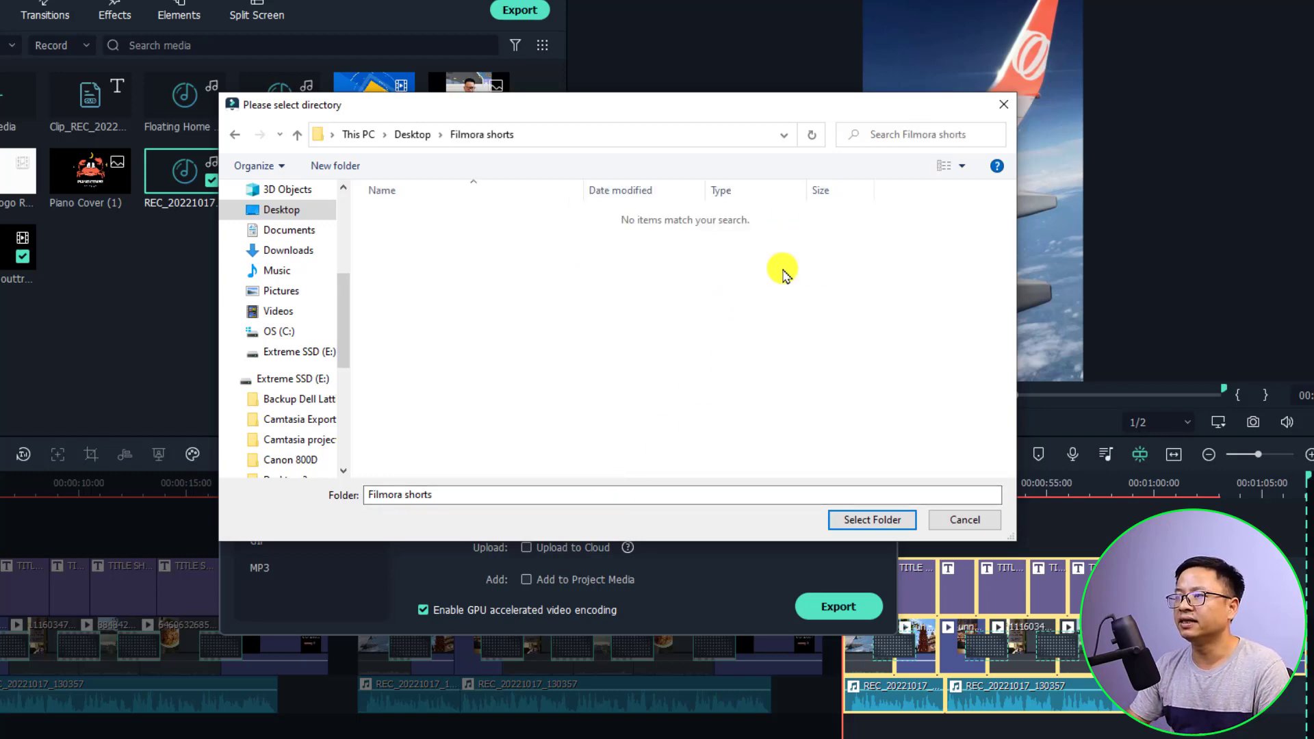
{"action": "left_click", "coordinate": [861, 522]}
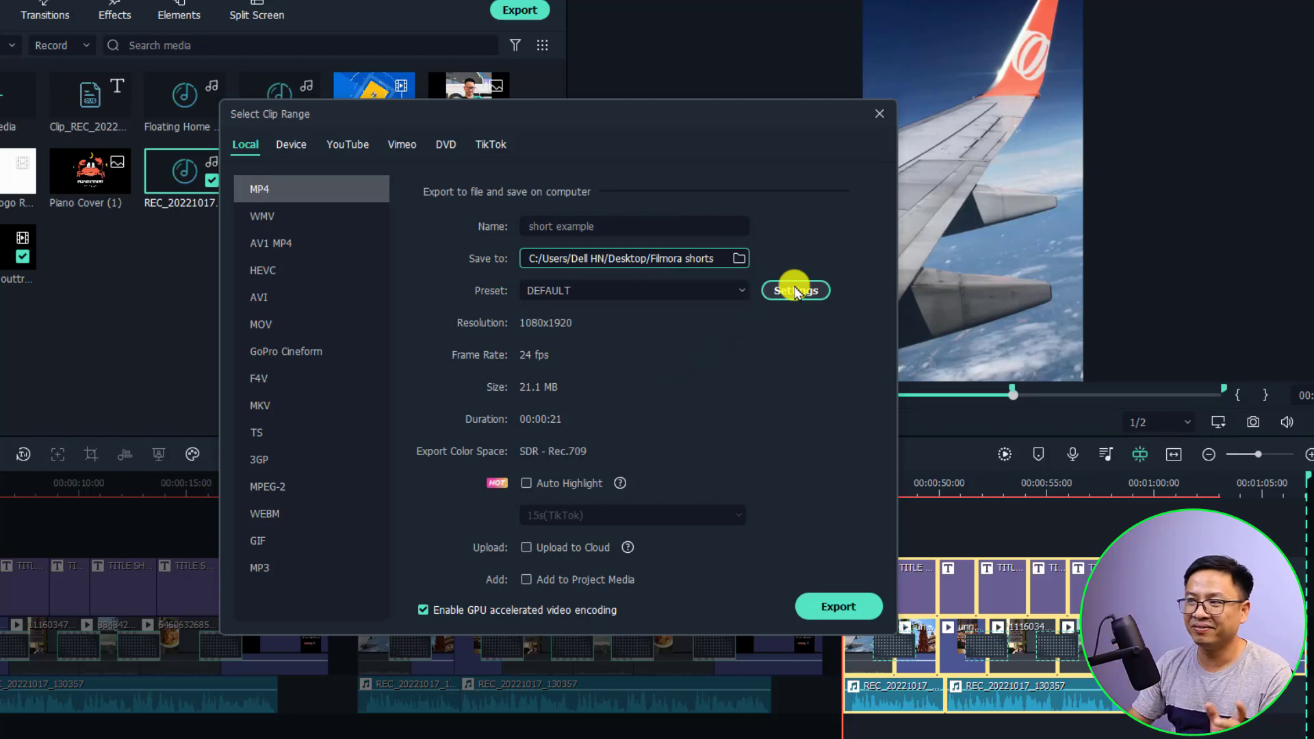
Set the video bit rate to 20000 kbps, switching quality to Best
{"action": "left_click", "coordinate": [794, 291]}
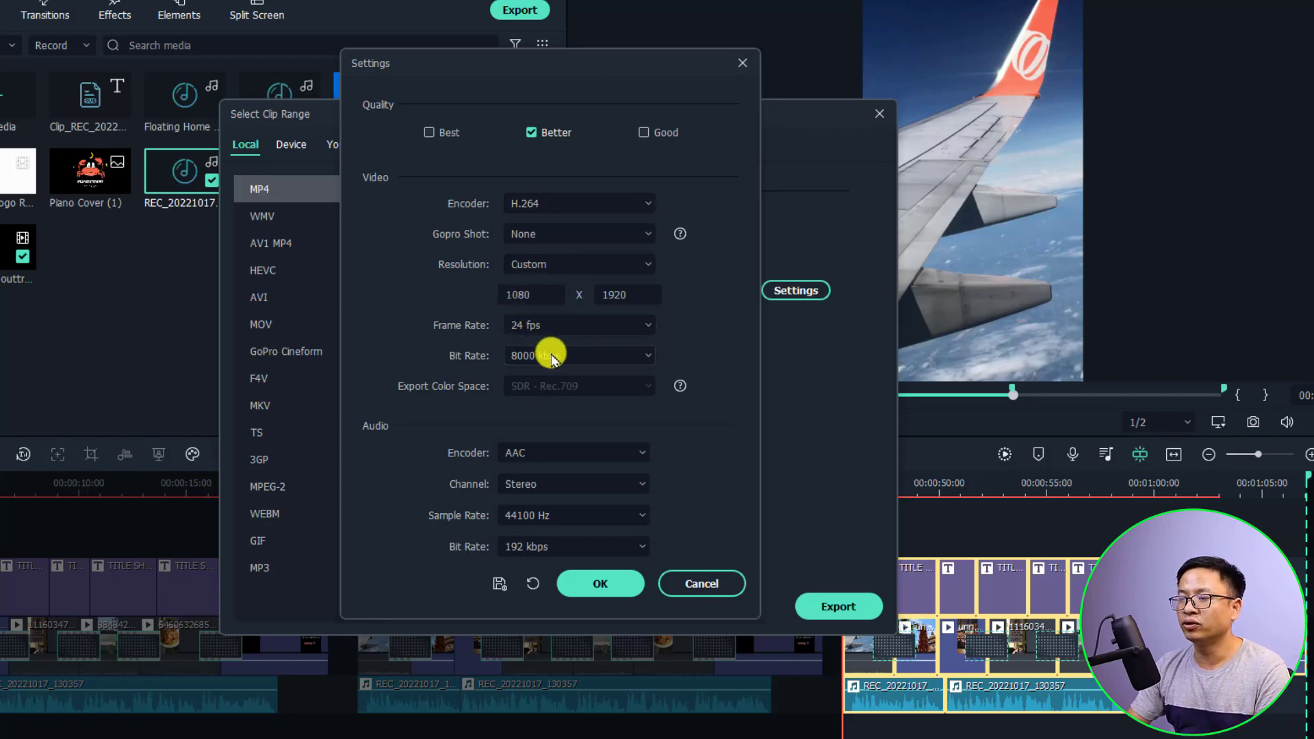
{"action": "left_click", "coordinate": [554, 357]}
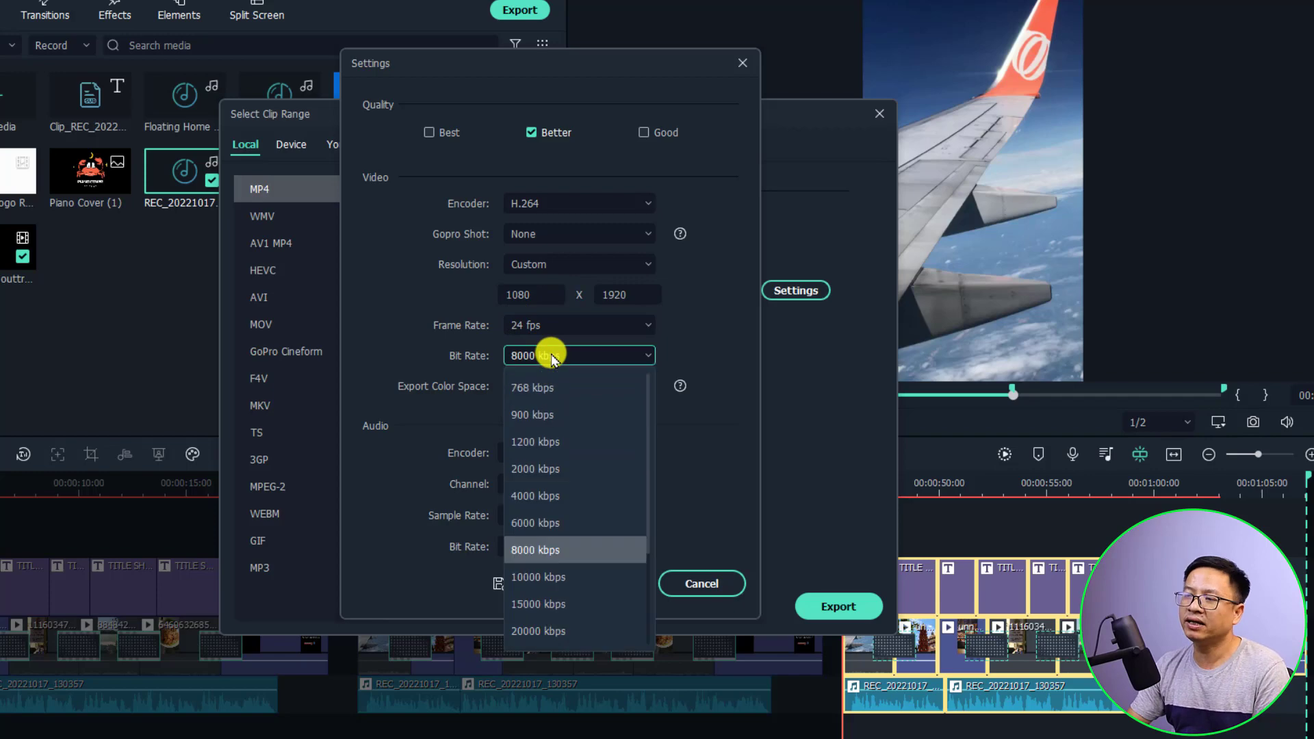
{"action": "left_click", "coordinate": [539, 631]}
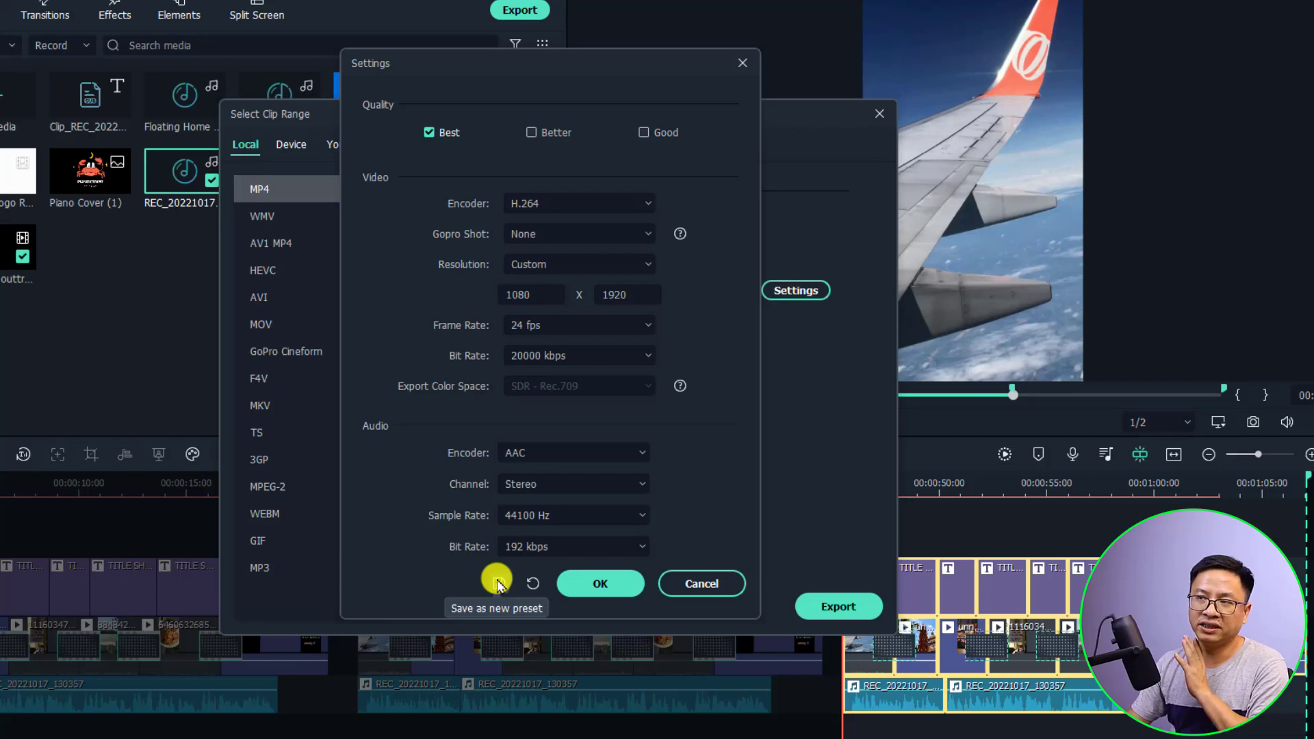
Save the settings as preset 'YouTube shorts pre' and apply it to this export
{"action": "left_click", "coordinate": [498, 583]}
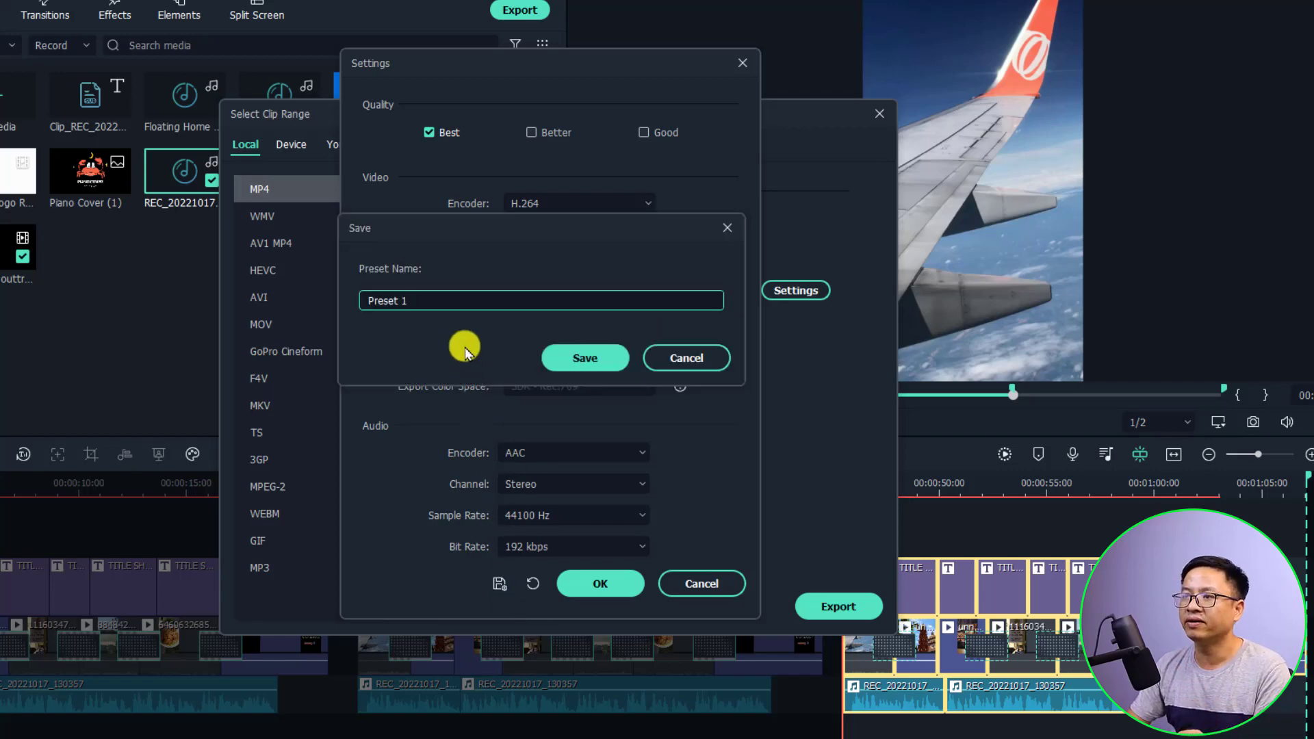
{"action": "left_click_drag", "start_coordinate": [444, 297], "coordinate": [331, 296]}
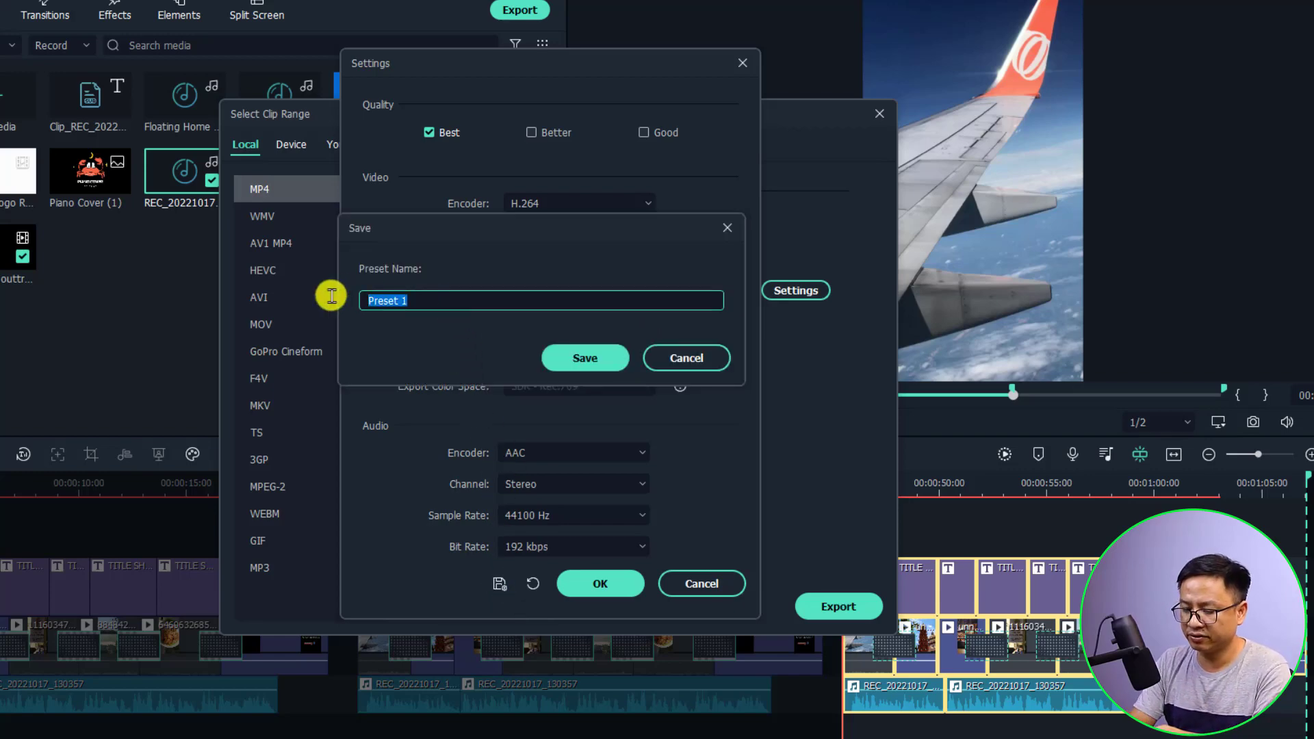
{"action": "type", "text": "YouTube shorts pre"}
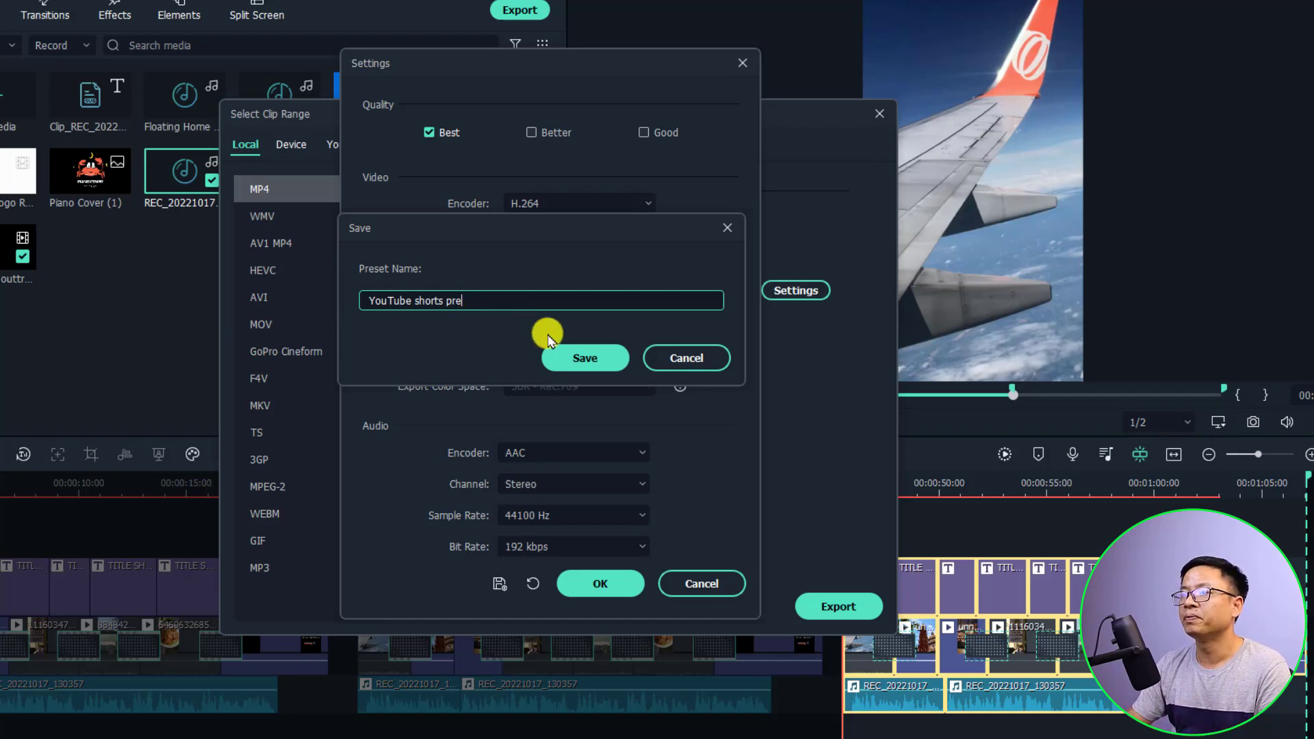
{"action": "left_click", "coordinate": [577, 358]}
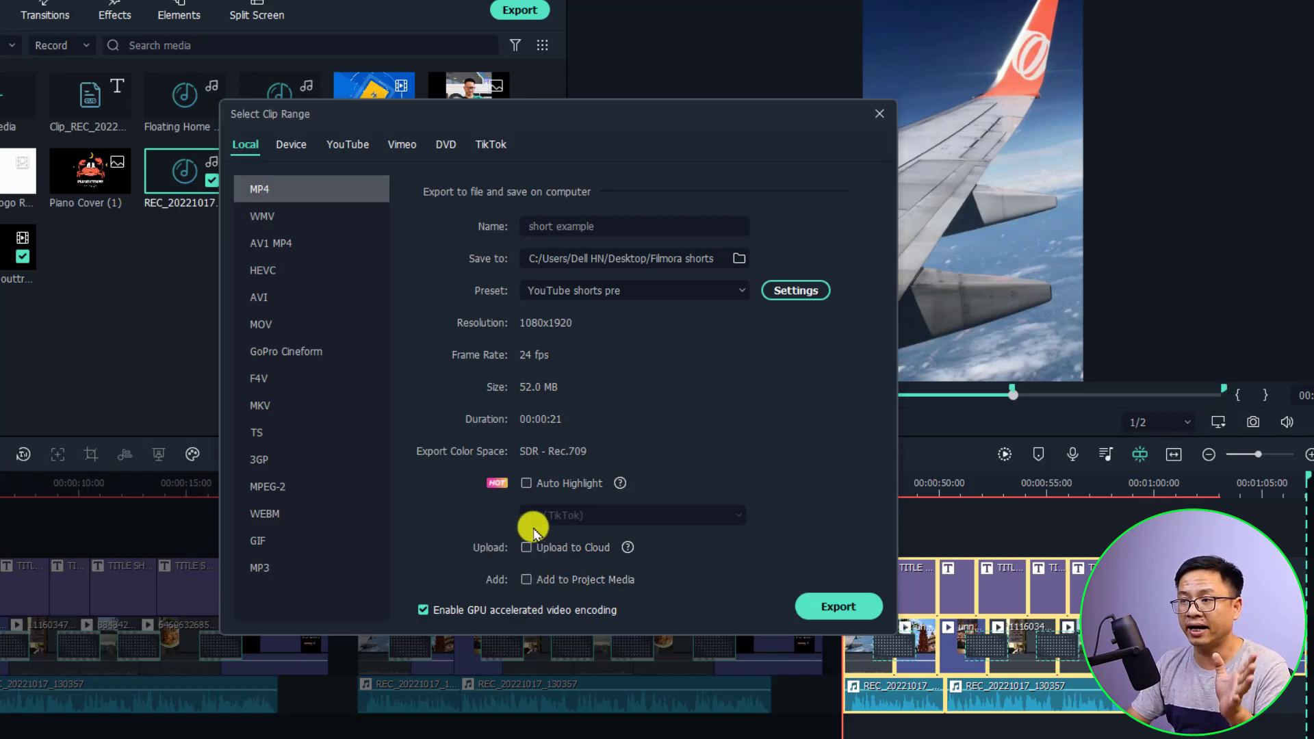
Export short example.mp4 and open its output folder after conversion succeeds
{"action": "left_click", "coordinate": [828, 606]}
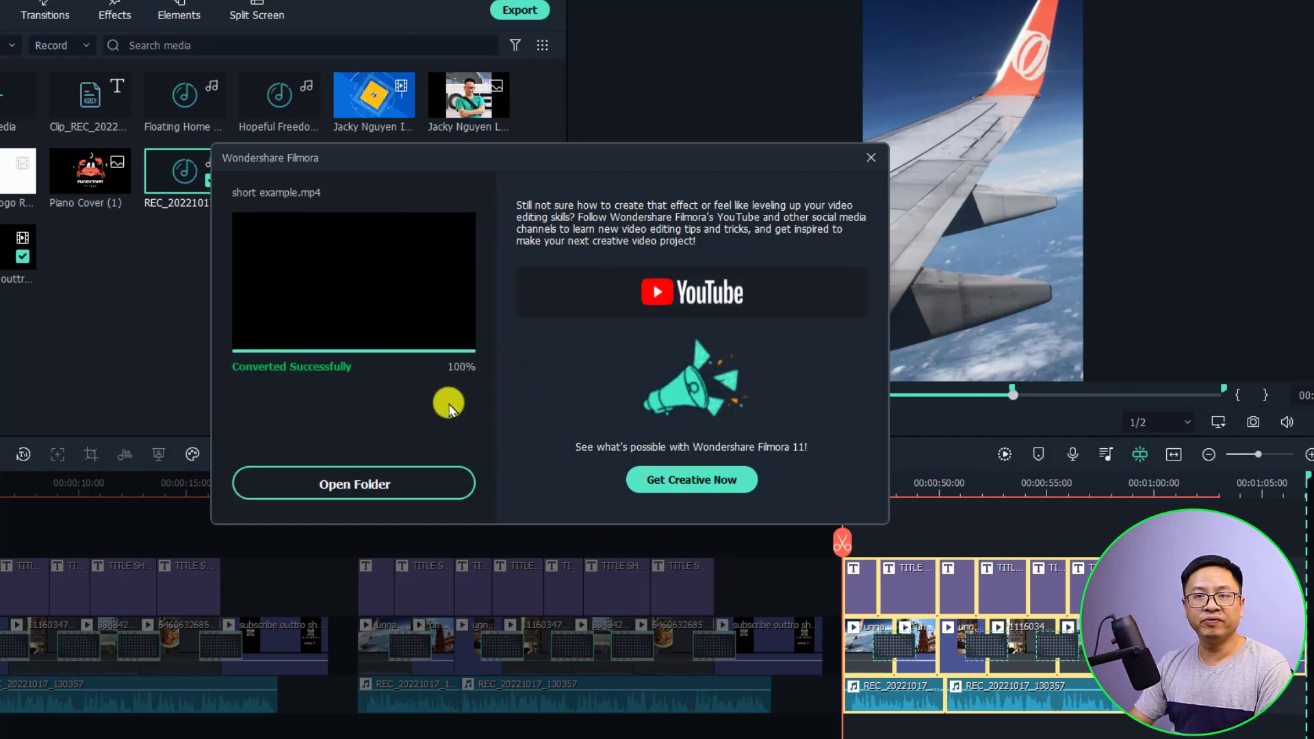
{"action": "left_click", "coordinate": [343, 483]}
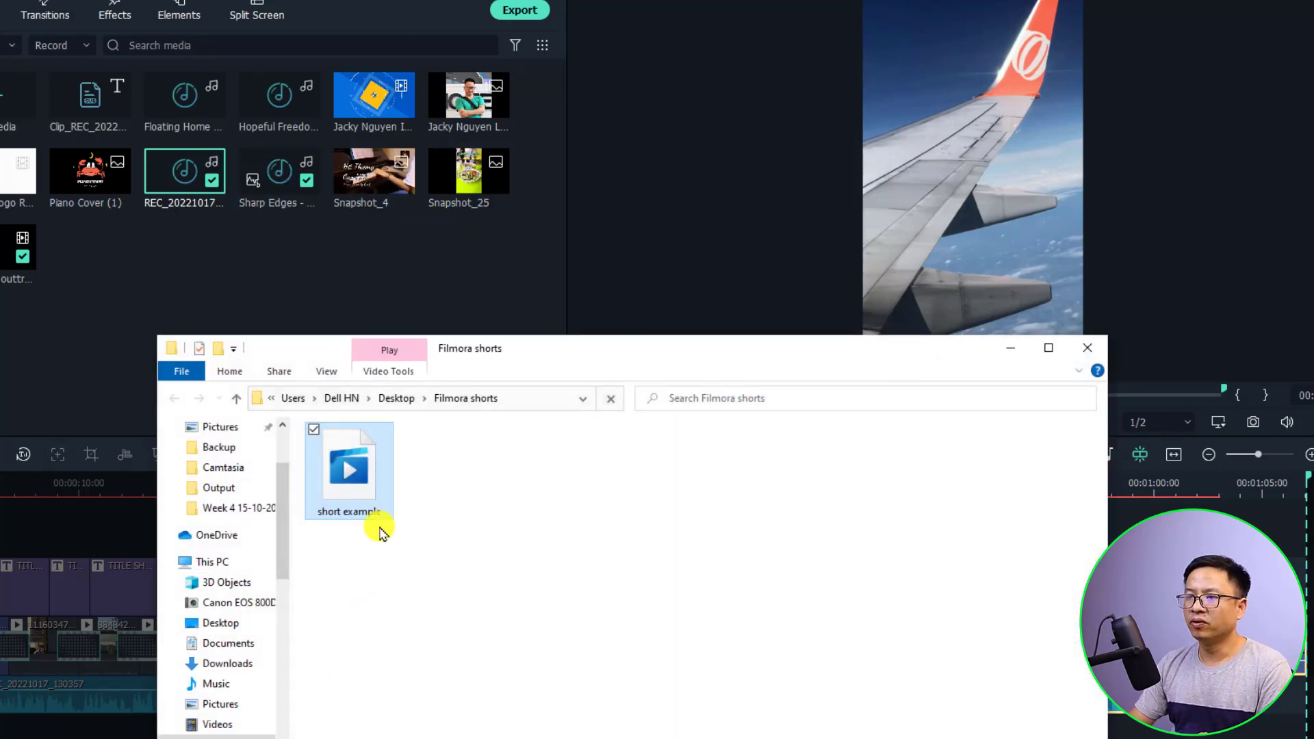
Play the exported 'short example' video in Windows Media Player, then close the player
{"action": "left_click", "coordinate": [365, 505]}
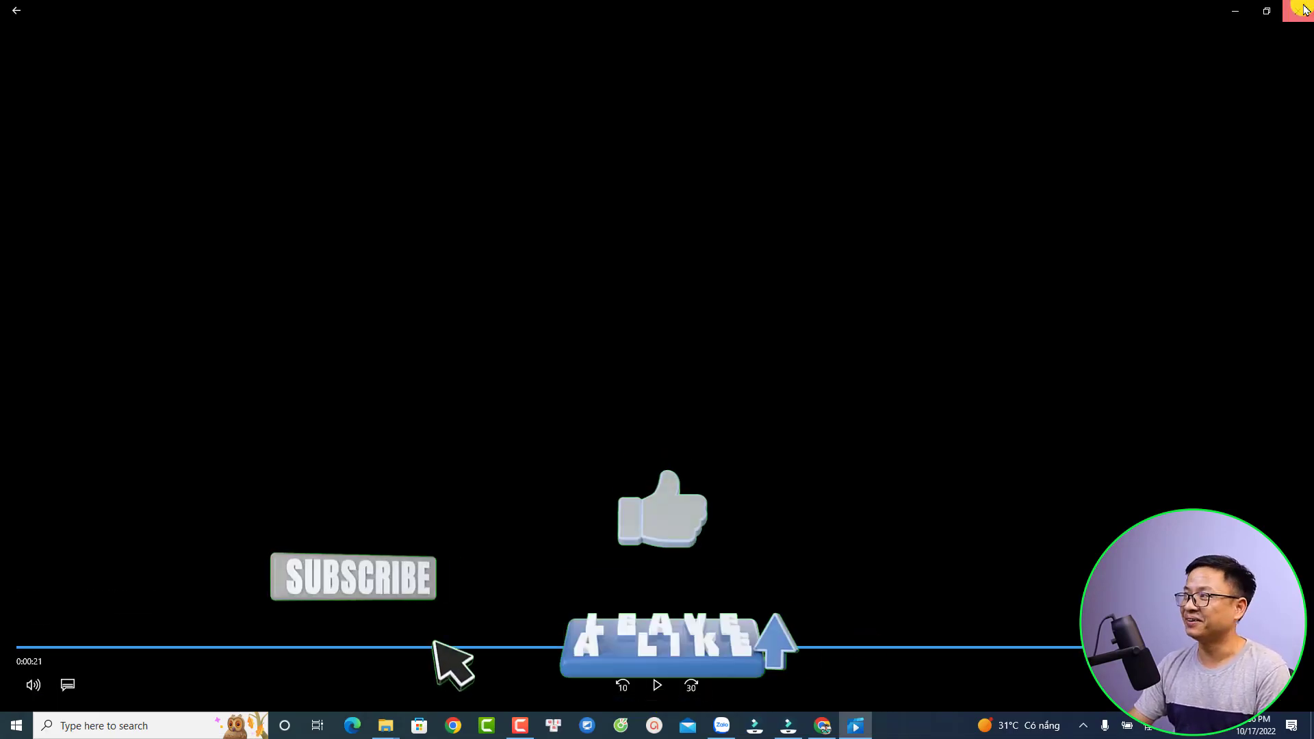
{"action": "left_click", "coordinate": [1304, 10]}
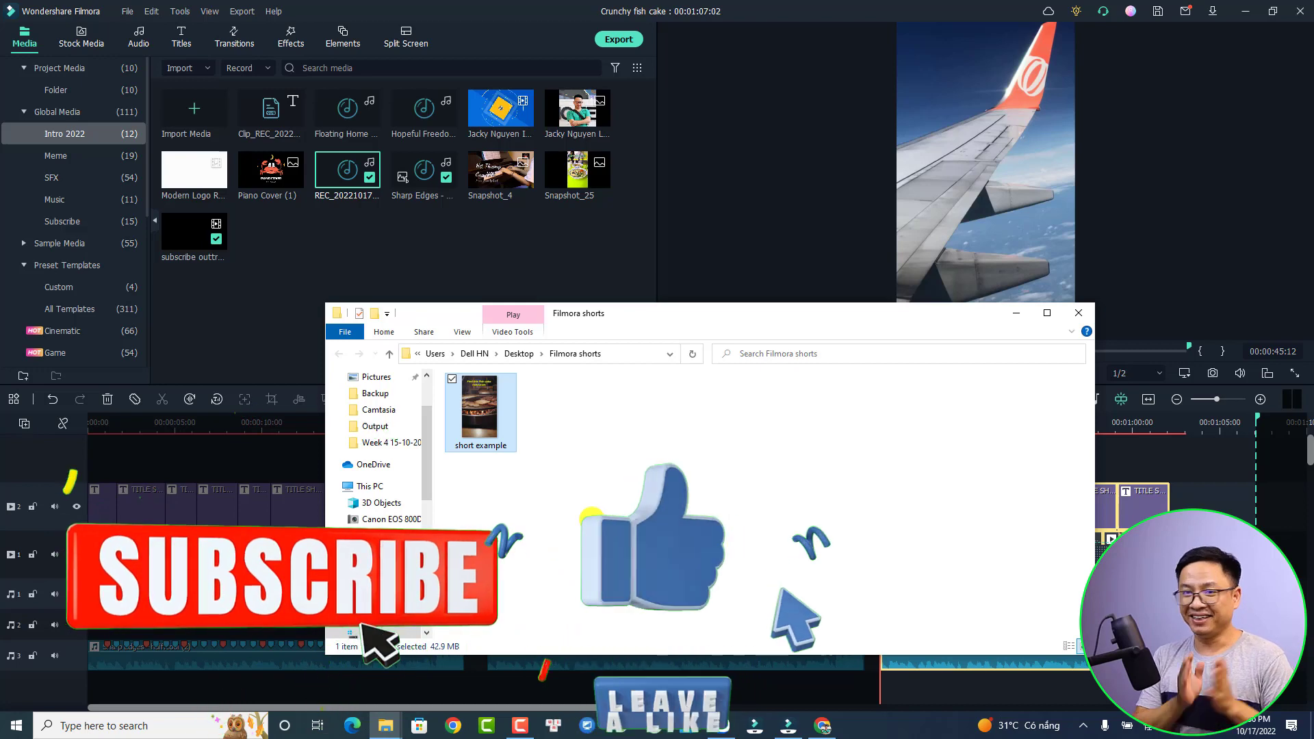